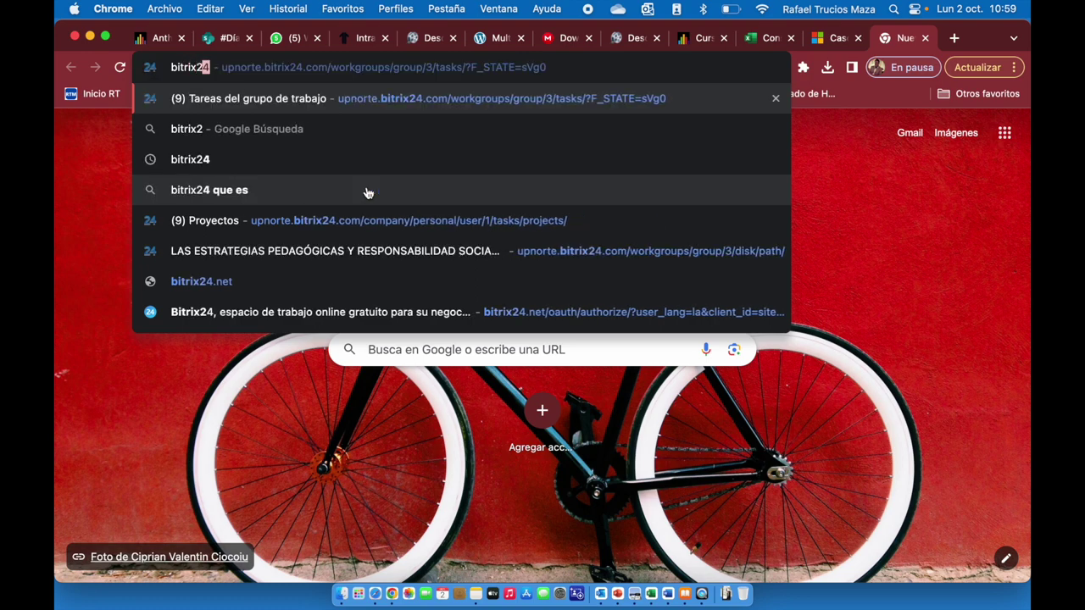
Load the autocompleted Bitrix24 group tasks URL to show its two tasks in Gantt view.
{"action": "key", "text": "Return"}
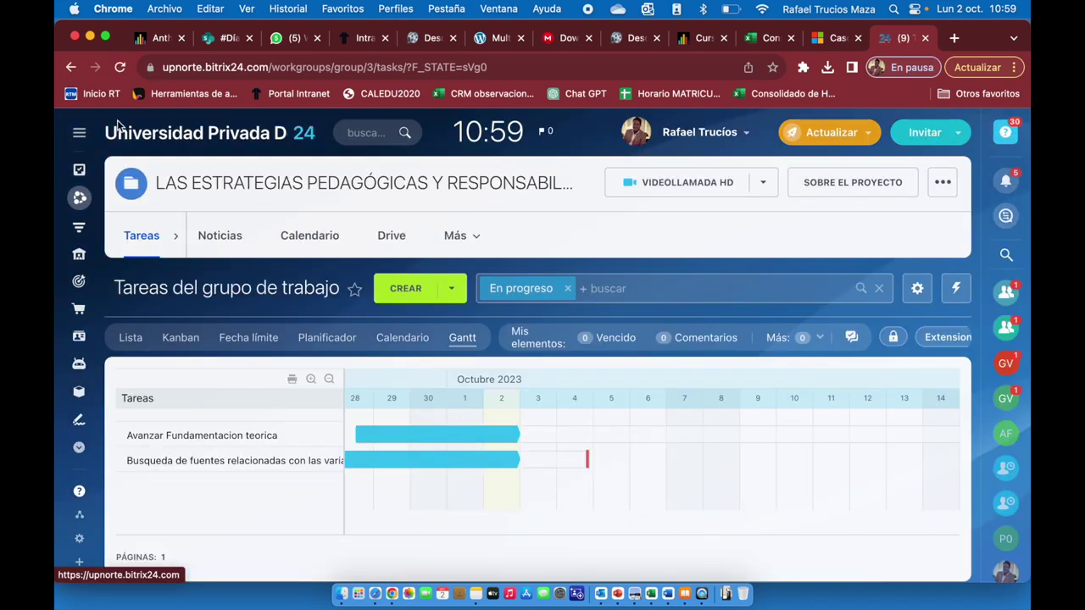
Go to My Tasks and open the Proyectos list showing projects 3 and 5.
{"action": "left_click", "coordinate": [124, 135]}
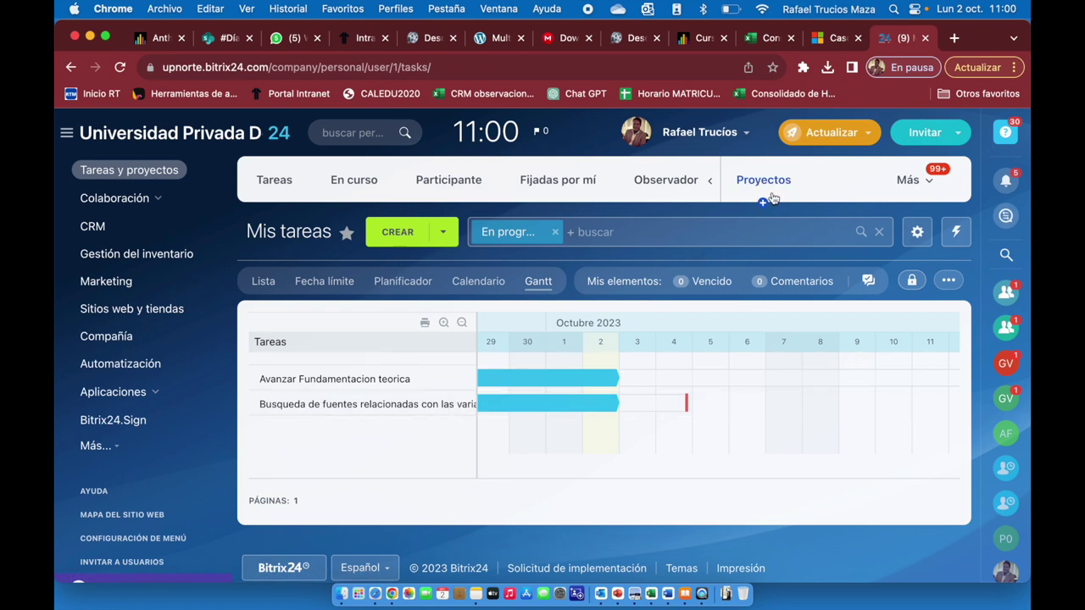
{"action": "scroll", "coordinate": [773, 198], "scroll_direction": "up", "scroll_amount": 5}
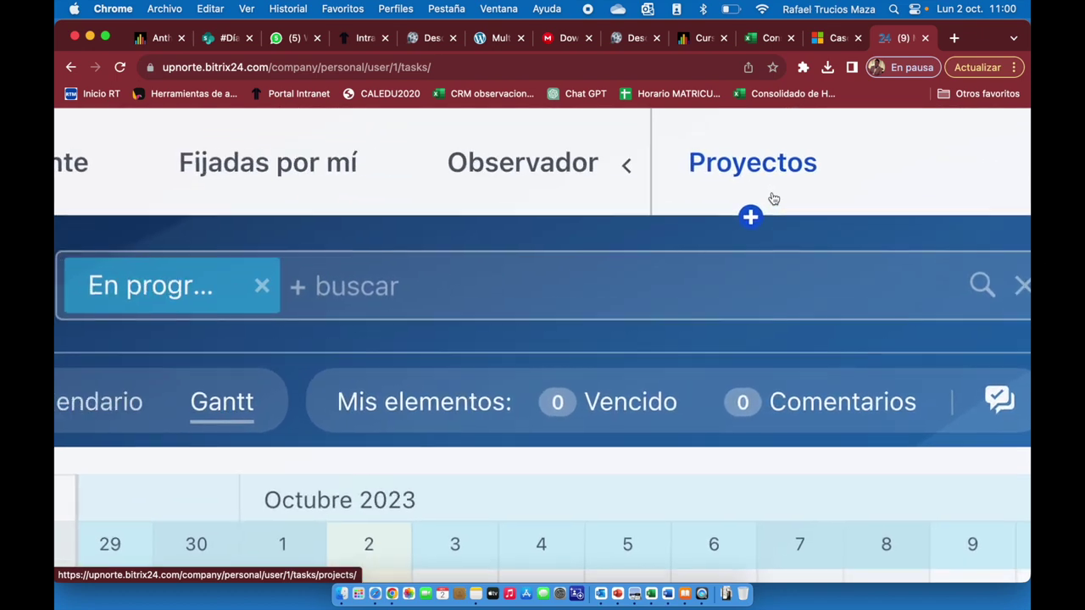
{"action": "scroll", "coordinate": [773, 199], "scroll_direction": "down", "scroll_amount": 5}
{"action": "left_click", "coordinate": [761, 190]}
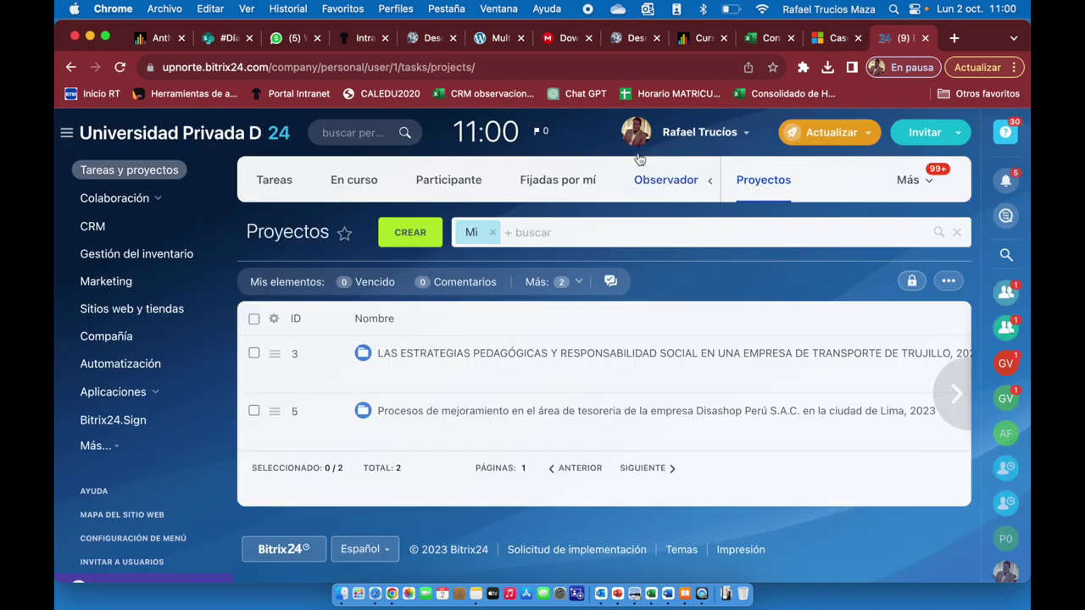
Start a new project with the red team icon and advance to the Privacy step.
{"action": "left_click", "coordinate": [409, 237]}
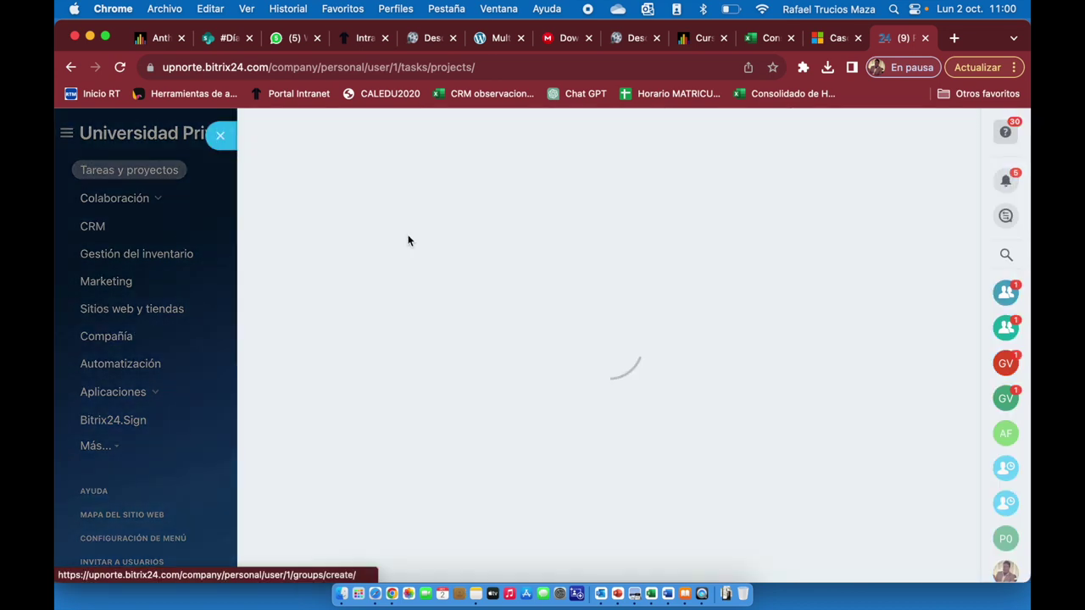
{"action": "scroll", "coordinate": [481, 421], "scroll_direction": "down", "scroll_amount": 3}
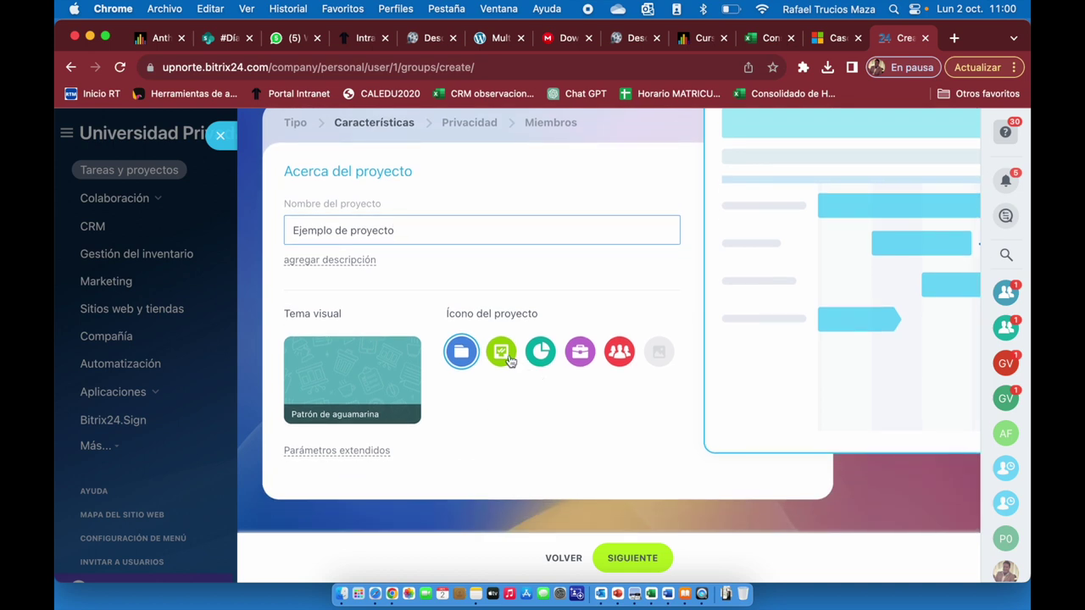
{"action": "left_click", "coordinate": [617, 362]}
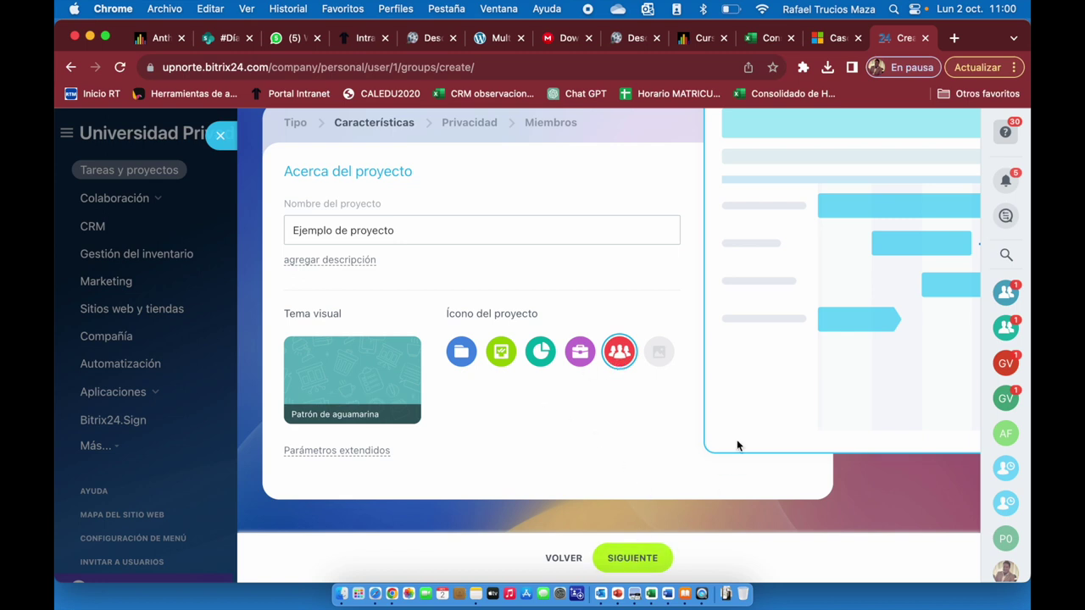
{"action": "scroll", "coordinate": [737, 439], "scroll_direction": "up", "scroll_amount": 2}
{"action": "scroll", "coordinate": [736, 439], "scroll_direction": "down", "scroll_amount": 3}
{"action": "left_click", "coordinate": [642, 557]}
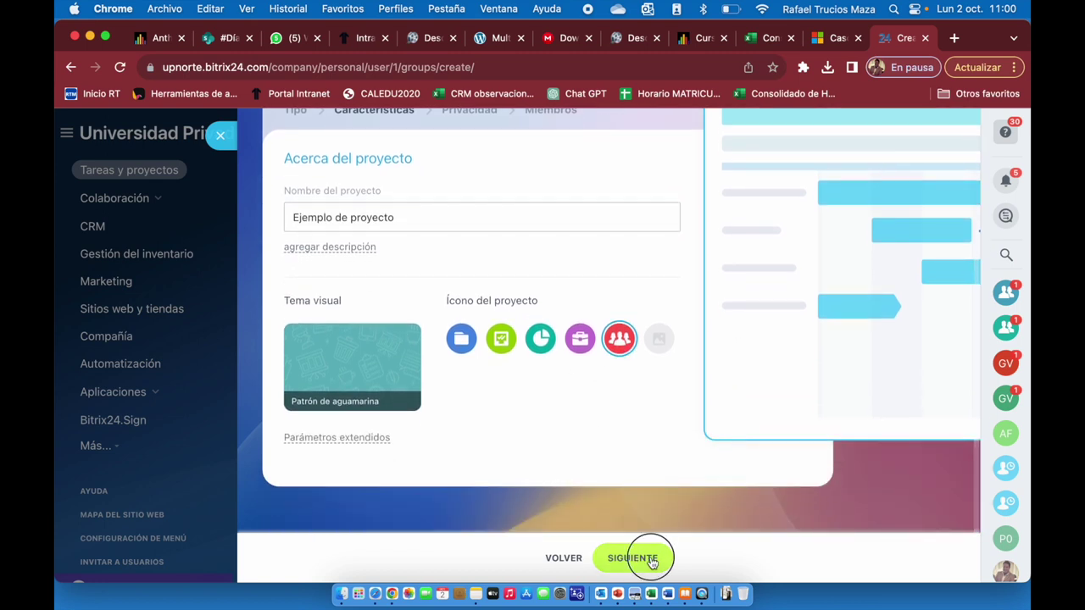
{"action": "scroll", "coordinate": [618, 365], "scroll_direction": "up", "scroll_amount": 2}
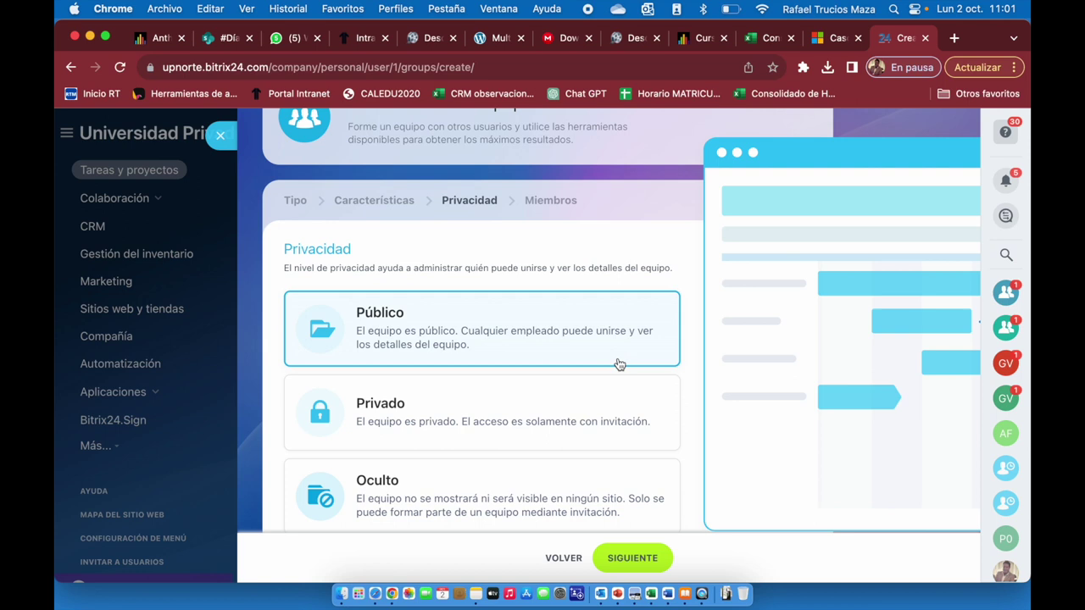
Choose the Privado, invitation-only option and continue to the Members step.
{"action": "scroll", "coordinate": [620, 364], "scroll_direction": "down", "scroll_amount": 1}
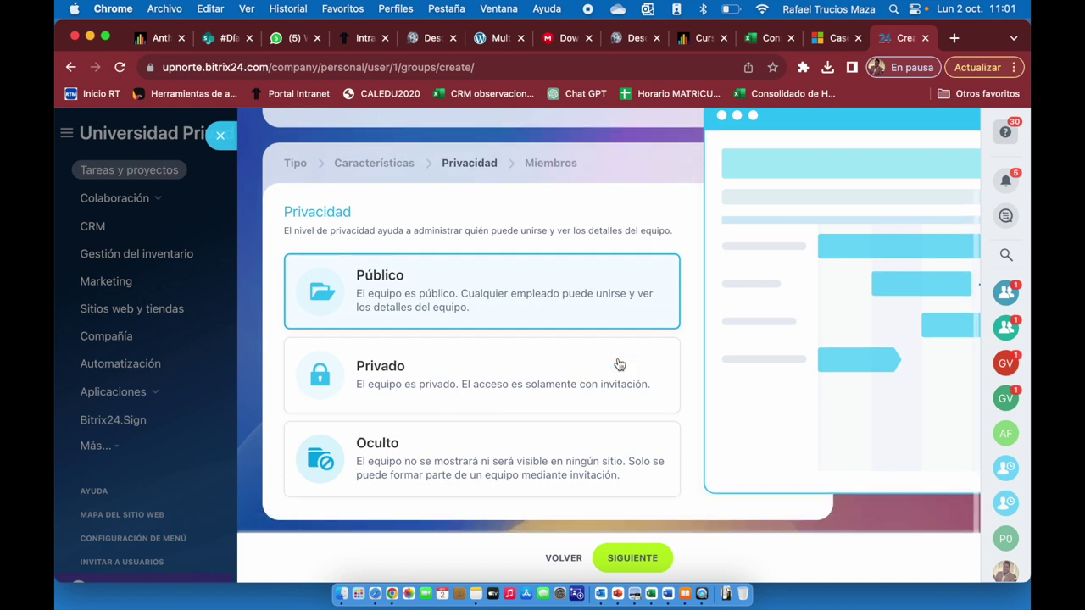
{"action": "scroll", "coordinate": [620, 364], "scroll_direction": "up", "scroll_amount": 1}
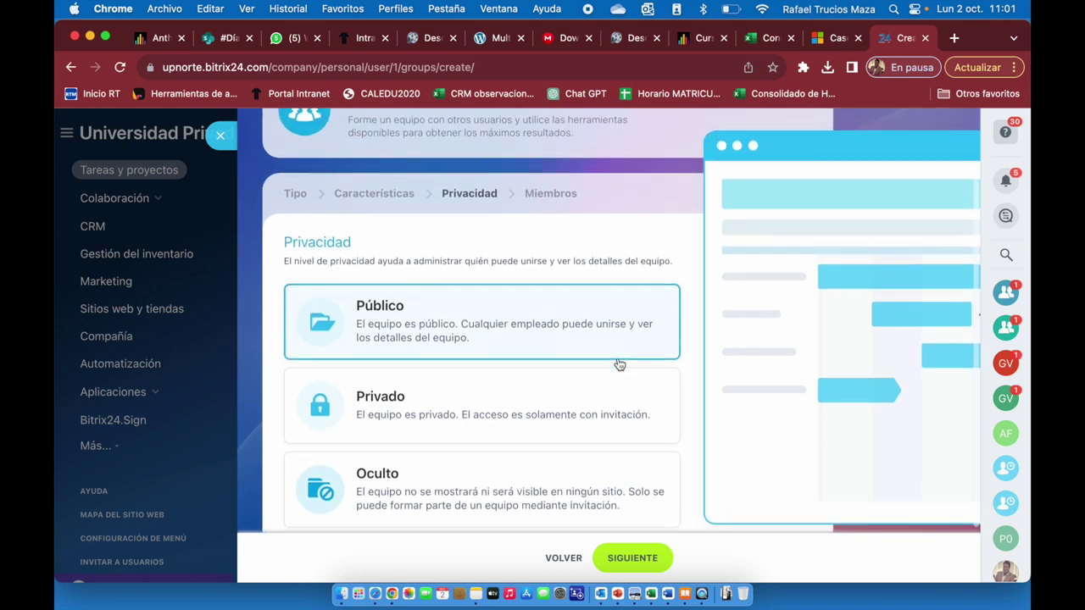
{"action": "scroll", "coordinate": [620, 364], "scroll_direction": "down", "scroll_amount": 1}
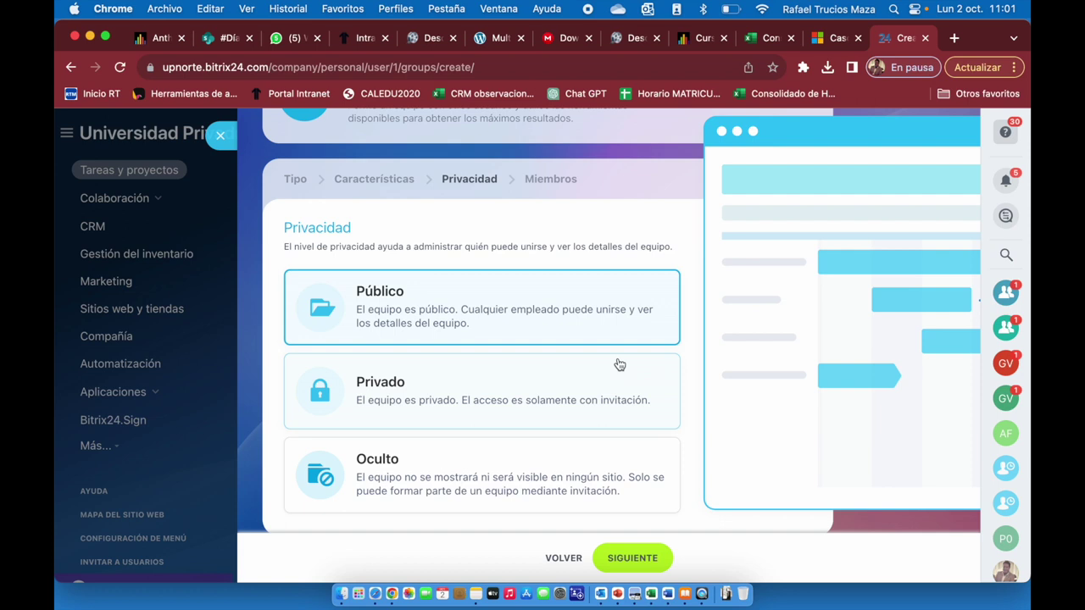
{"action": "left_click", "coordinate": [523, 399]}
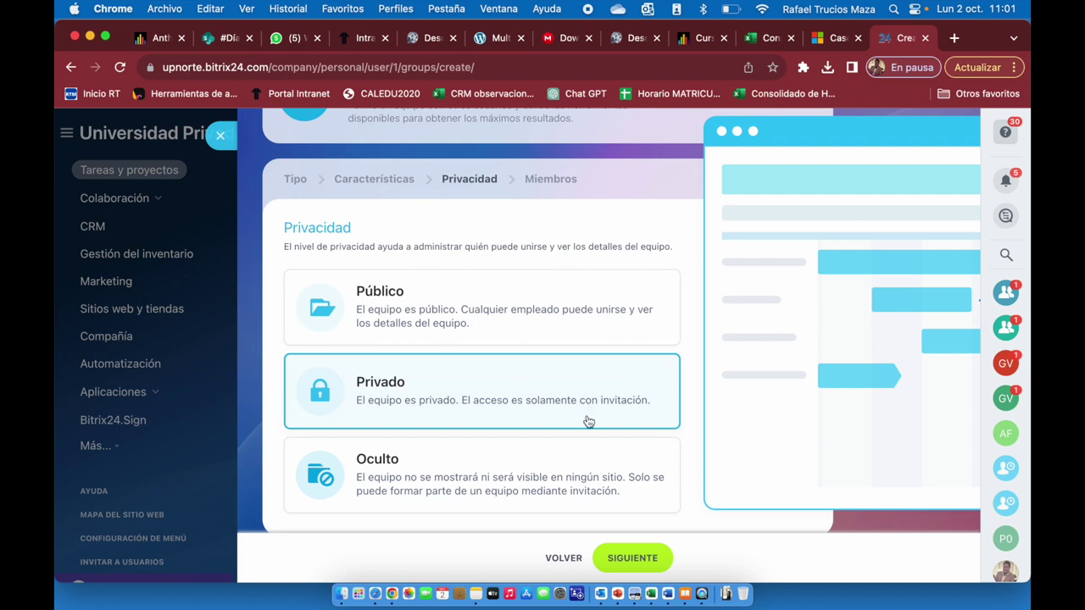
{"action": "left_click", "coordinate": [639, 561]}
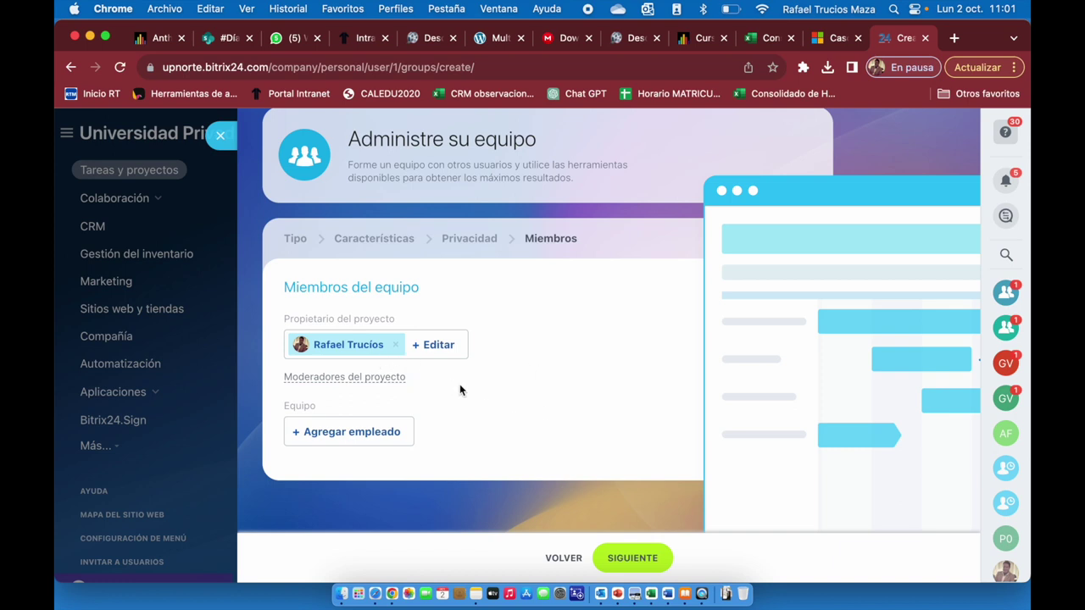
Open the invite-user form under Agregar empleado and choose invitation by e-mail.
{"action": "left_click", "coordinate": [366, 434]}
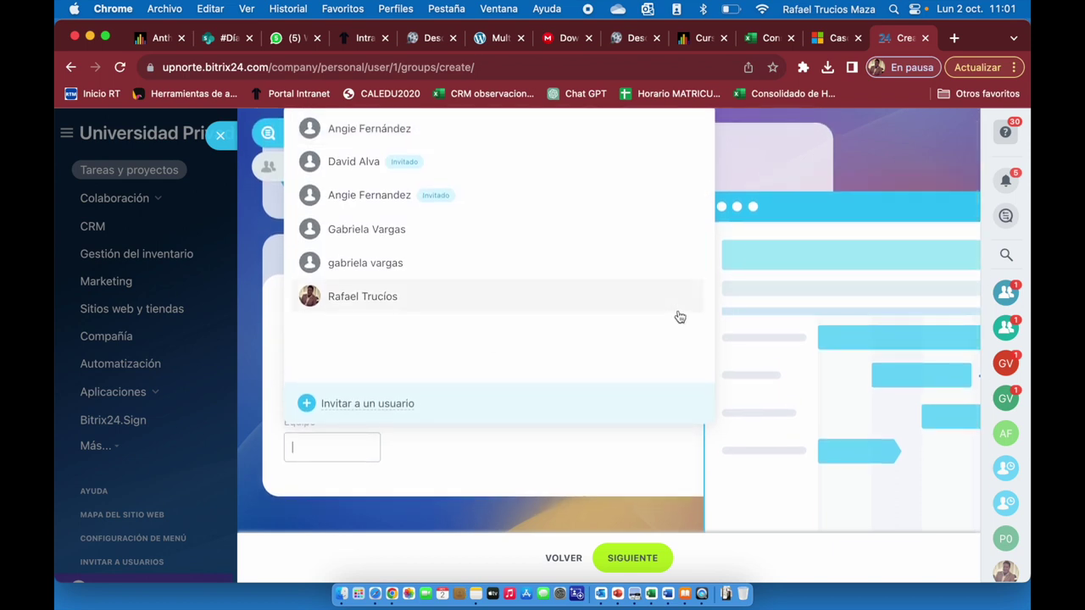
{"action": "left_click", "coordinate": [388, 417]}
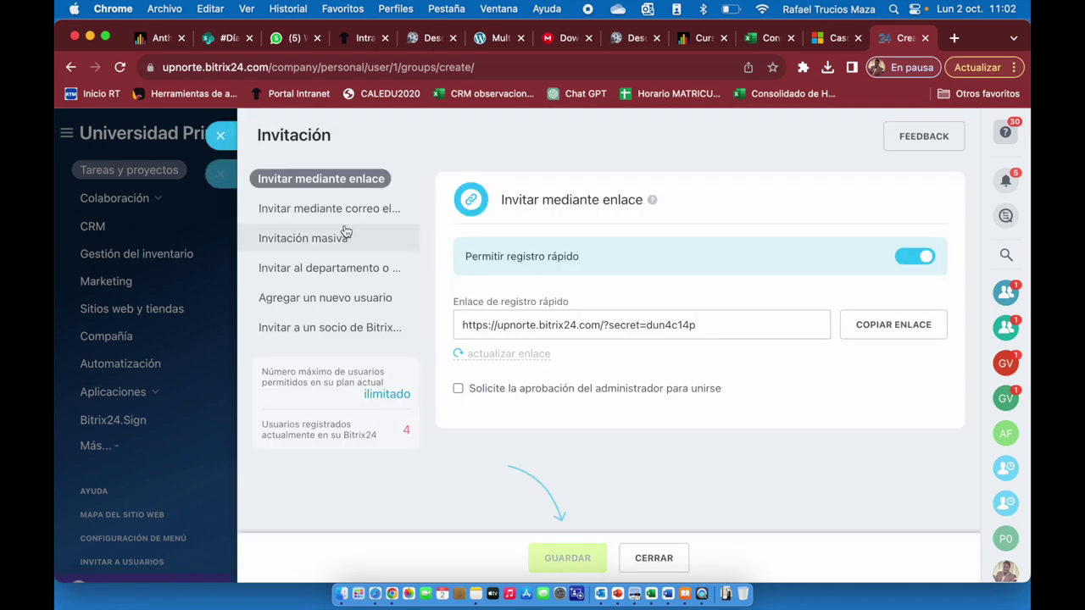
{"action": "left_click", "coordinate": [320, 210]}
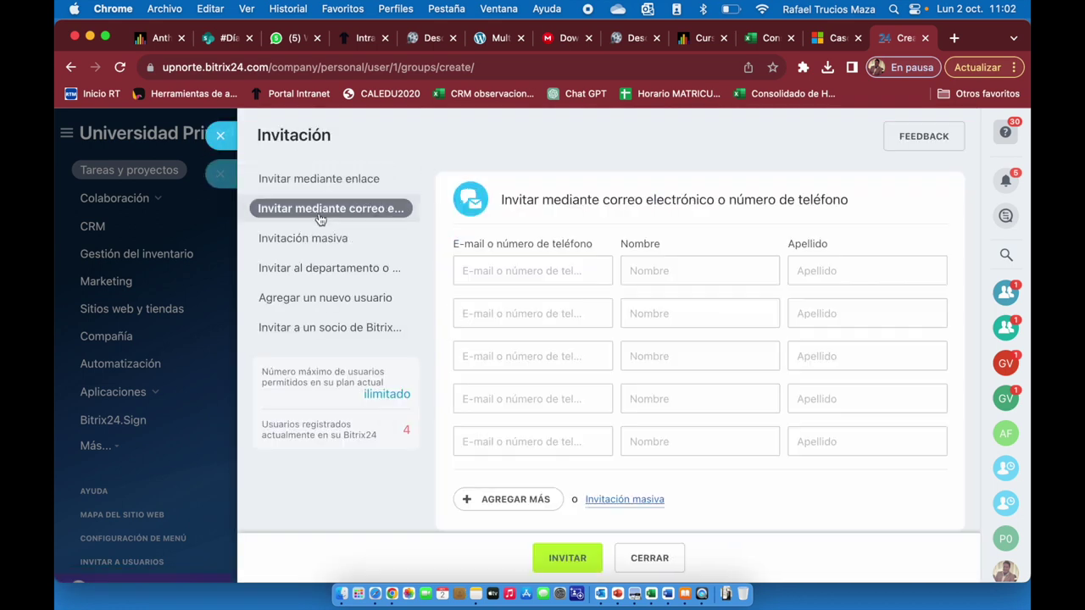
{"action": "left_click", "coordinate": [310, 175]}
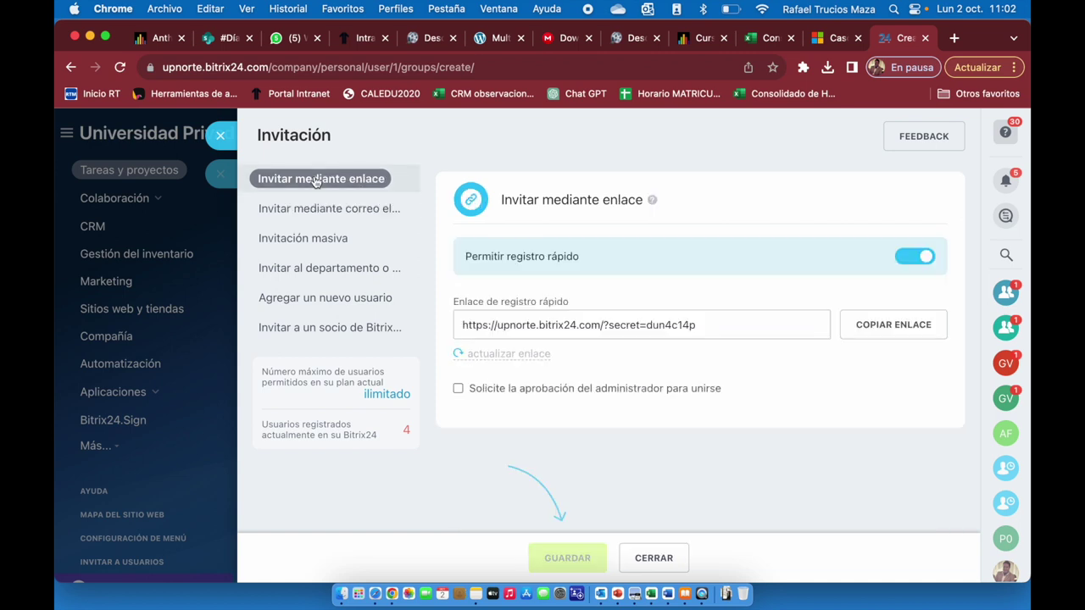
{"action": "left_click", "coordinate": [661, 327]}
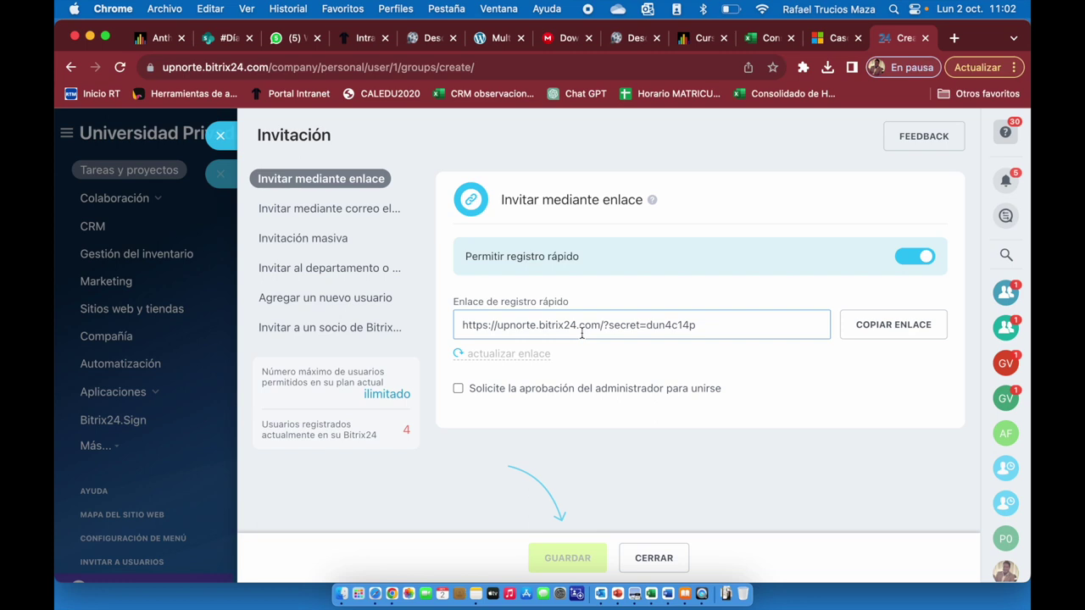
{"action": "left_click", "coordinate": [352, 214]}
Enter the invitee's e-mail address, first name and surname, and send the invitation.
{"action": "left_click", "coordinate": [571, 270]}
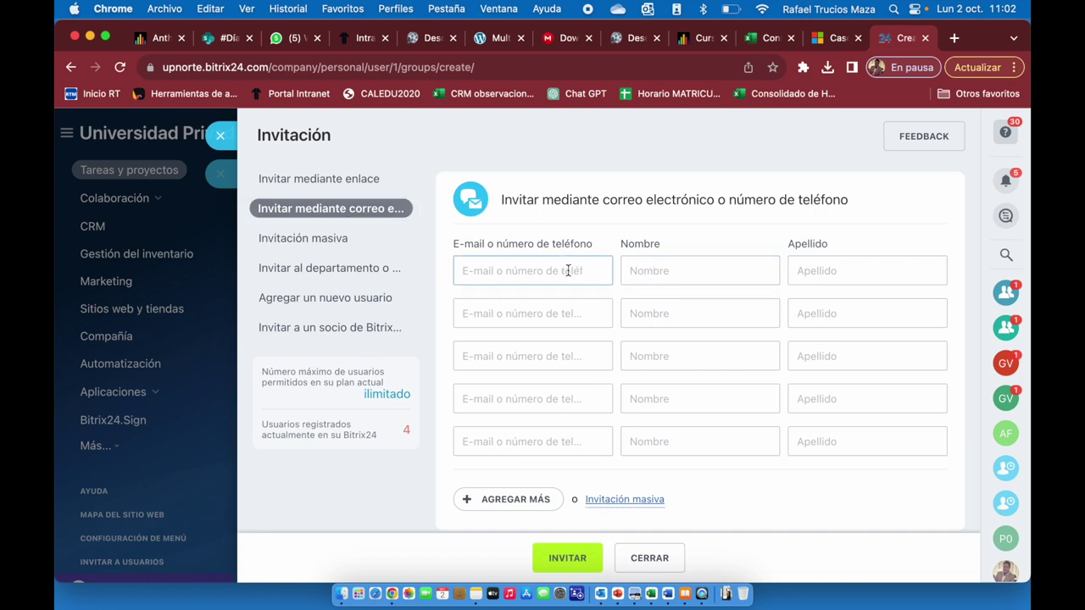
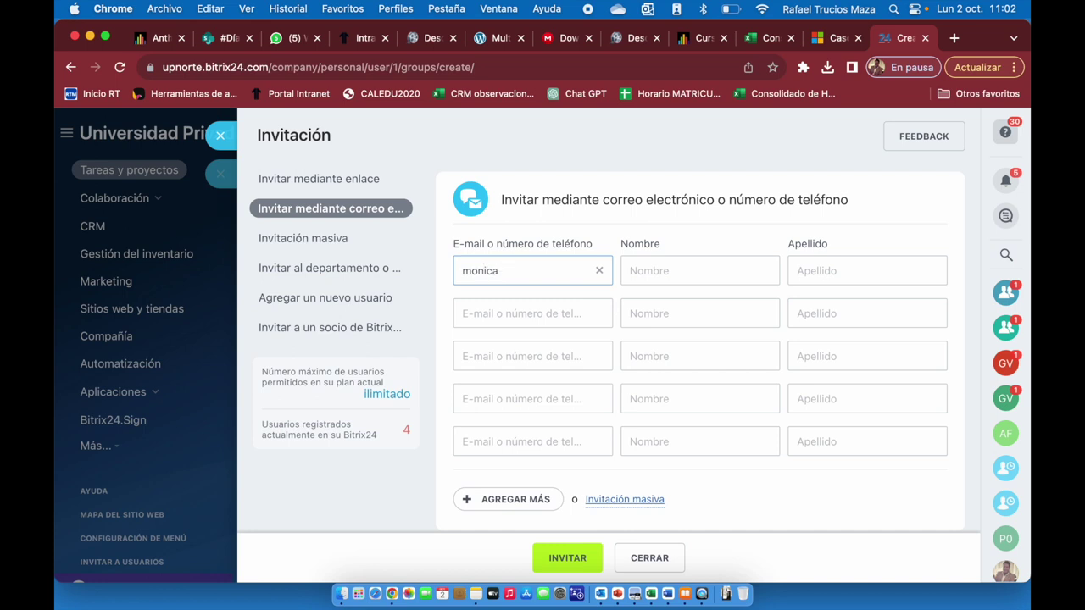
{"action": "key", "text": "Tab"}
{"action": "key", "text": "Tab"}
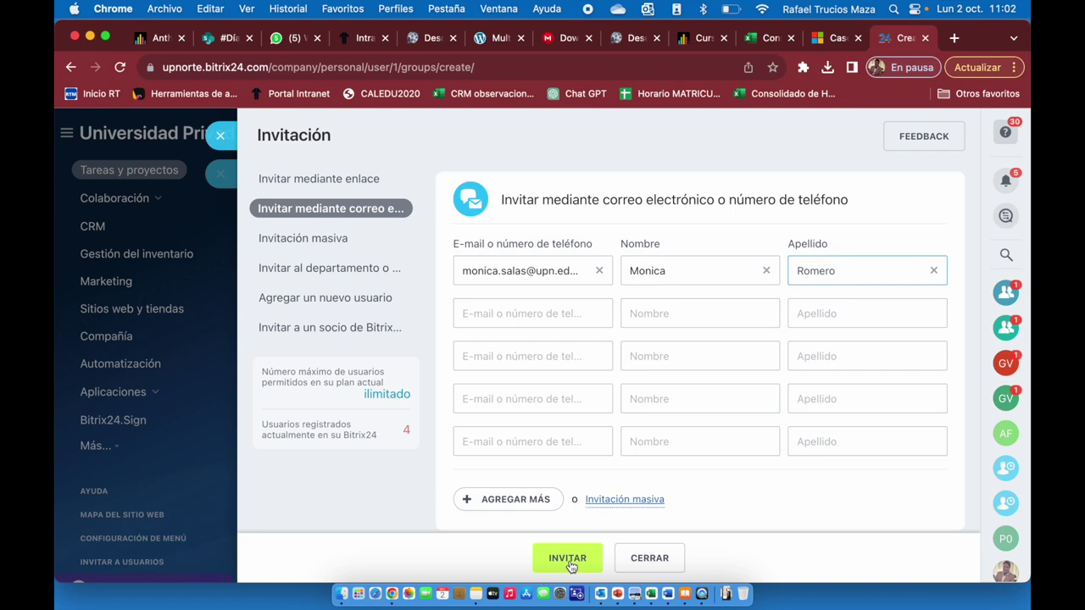
{"action": "scroll", "coordinate": [571, 567], "scroll_direction": "up", "scroll_amount": 5}
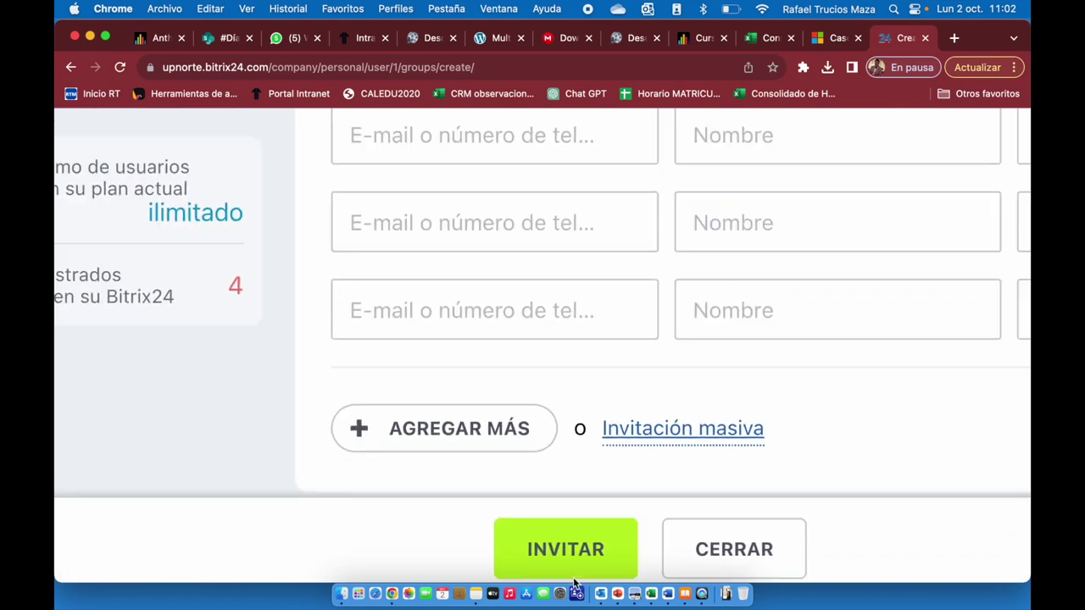
{"action": "scroll", "coordinate": [562, 557], "scroll_direction": "down", "scroll_amount": 3}
{"action": "left_click", "coordinate": [562, 557]}
{"action": "scroll", "coordinate": [561, 558], "scroll_direction": "down", "scroll_amount": 3}
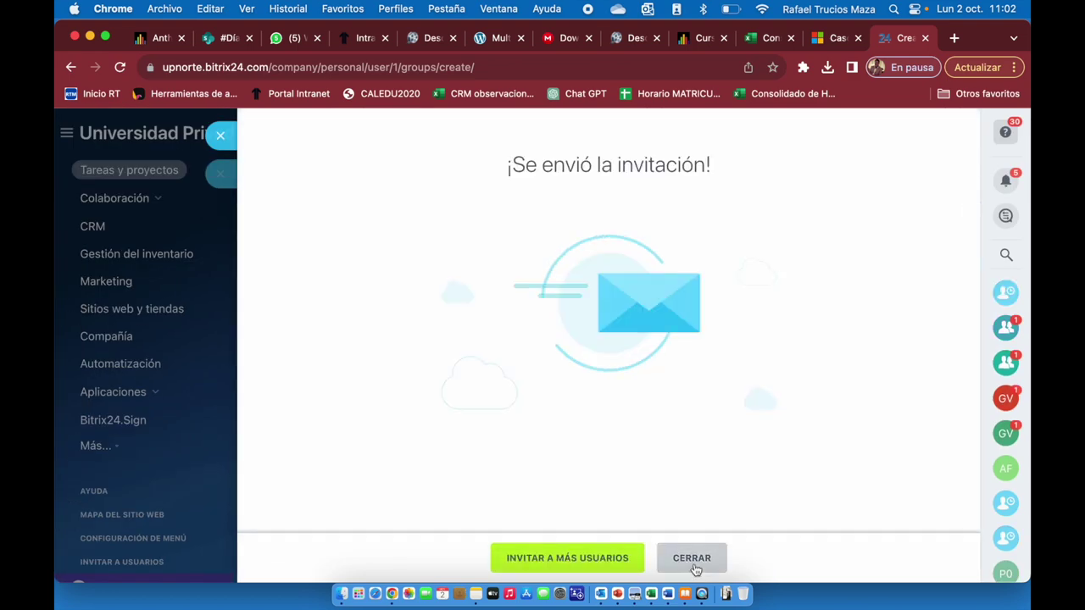
Dismiss the invitation confirmation, close the creation panel and refresh the projects list.
{"action": "left_click", "coordinate": [692, 561]}
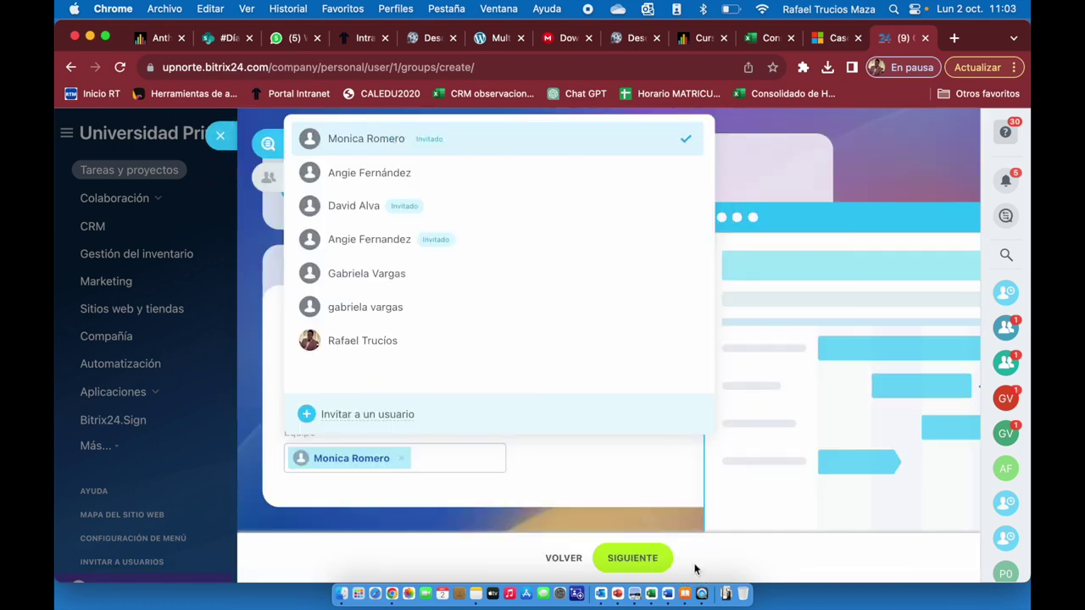
{"action": "left_click", "coordinate": [222, 137]}
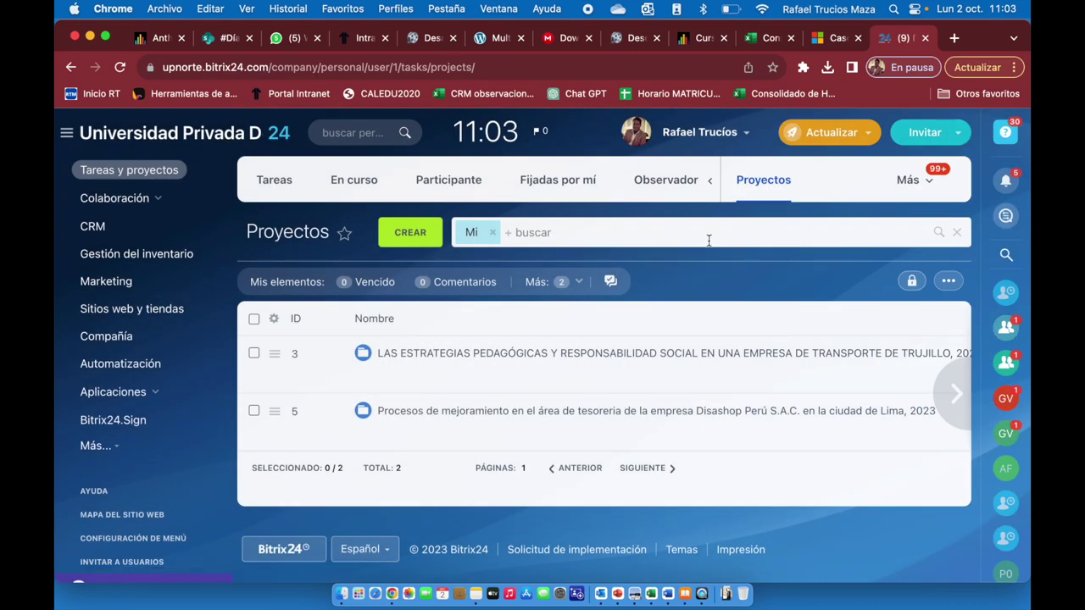
{"action": "left_click", "coordinate": [758, 197]}
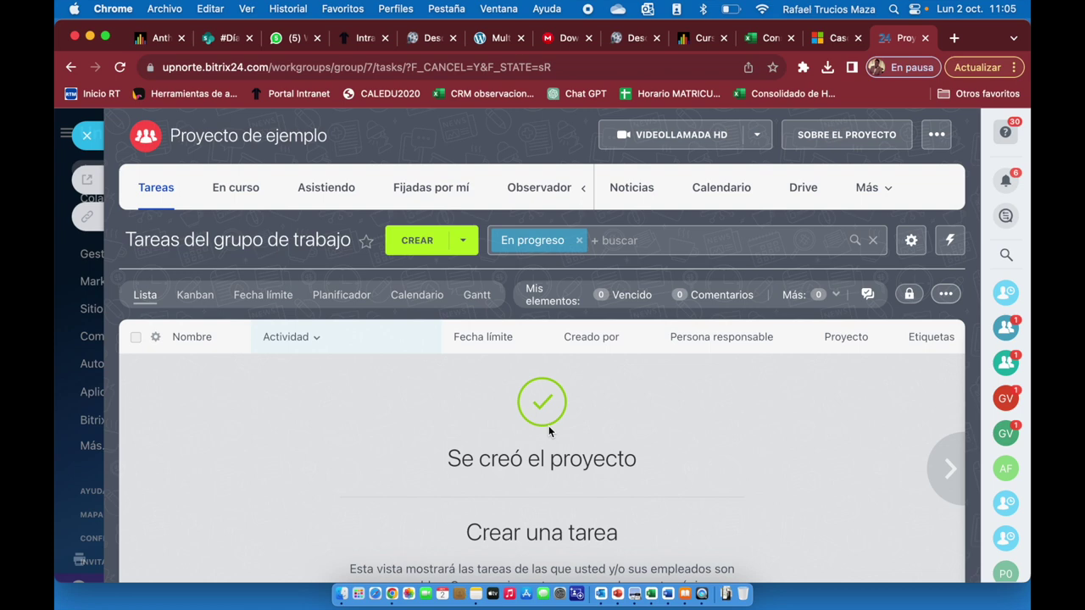
Show the Proyecto de ejemplo task list and open the CREAR dropdown.
{"action": "scroll", "coordinate": [548, 428], "scroll_direction": "down", "scroll_amount": 2}
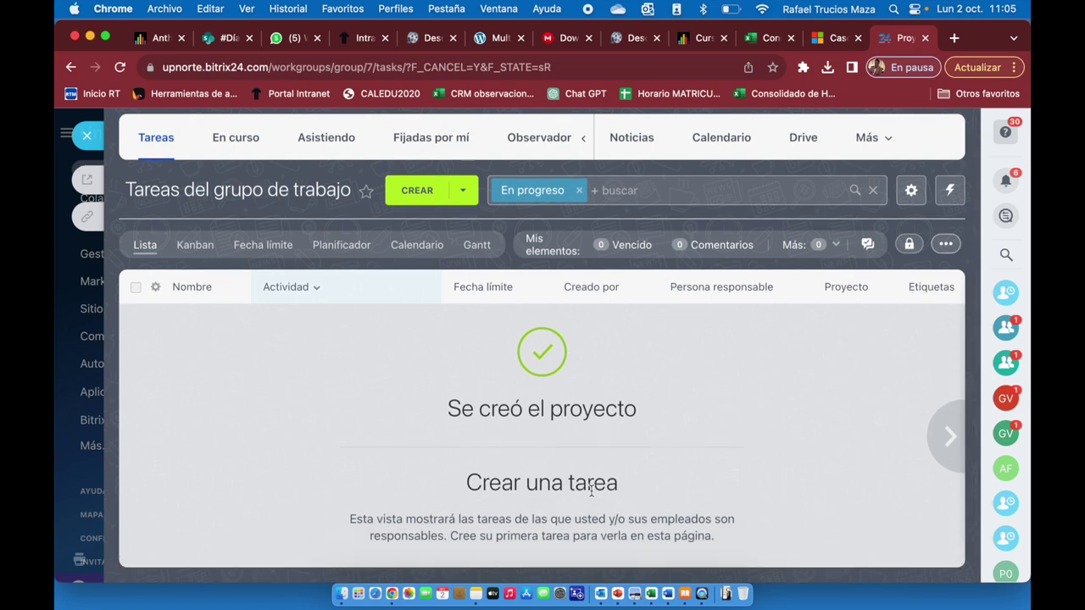
{"action": "scroll", "coordinate": [429, 383], "scroll_direction": "up", "scroll_amount": 2}
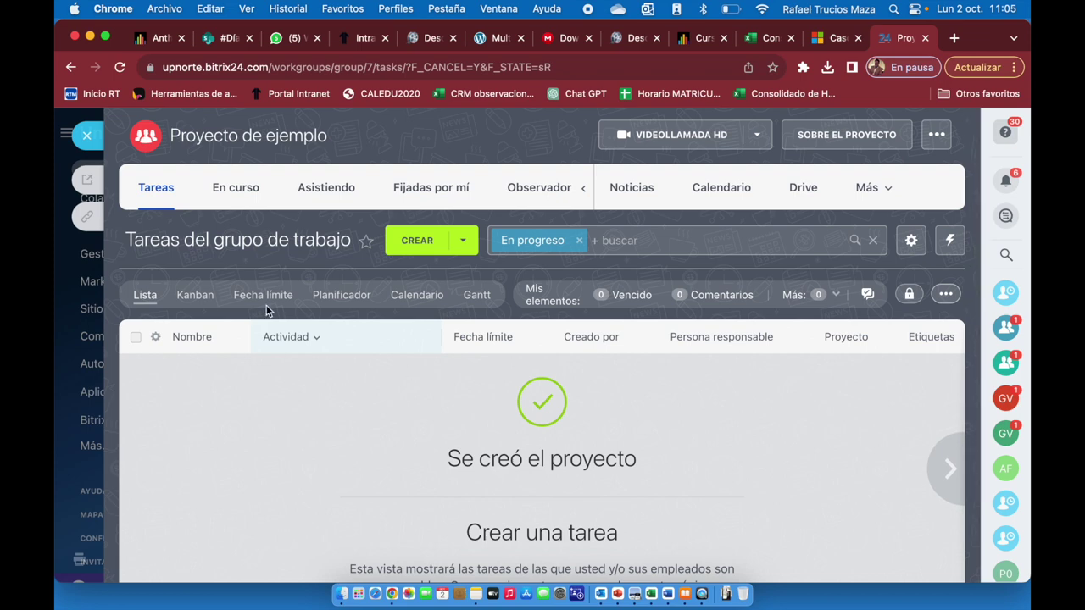
{"action": "left_click", "coordinate": [162, 197]}
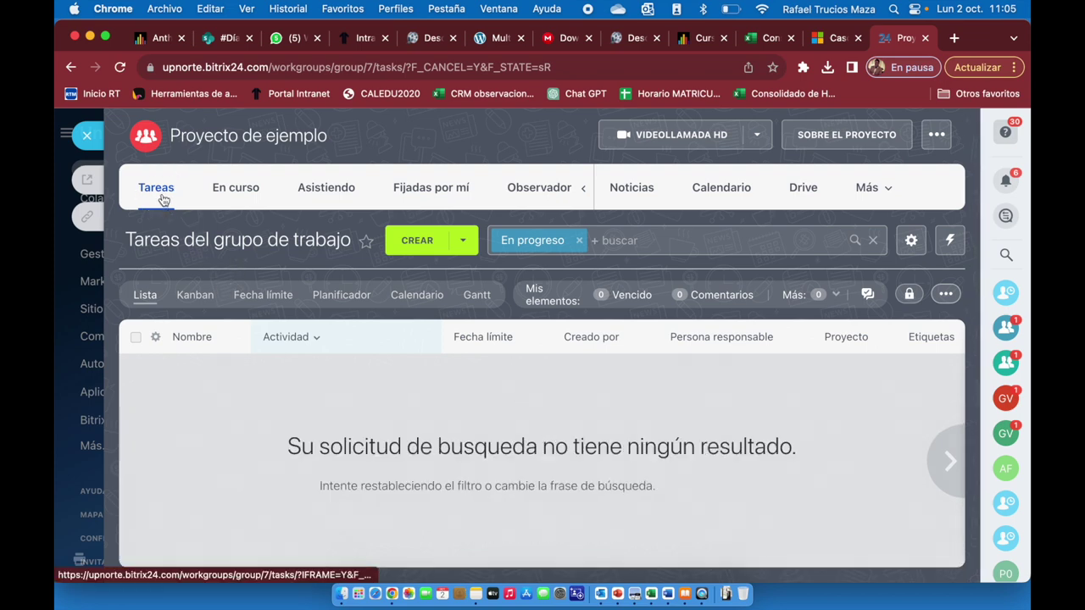
{"action": "left_click", "coordinate": [463, 246]}
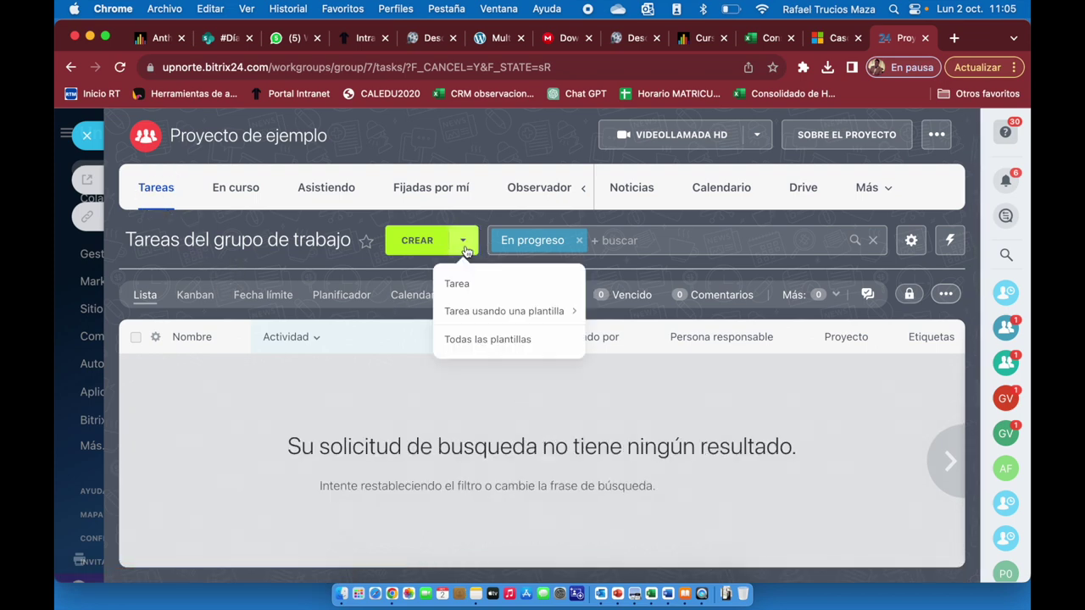
Create task 'Trabajo de campo 1' with a two-line description on field-work groups and the final project.
{"action": "left_click", "coordinate": [456, 285]}
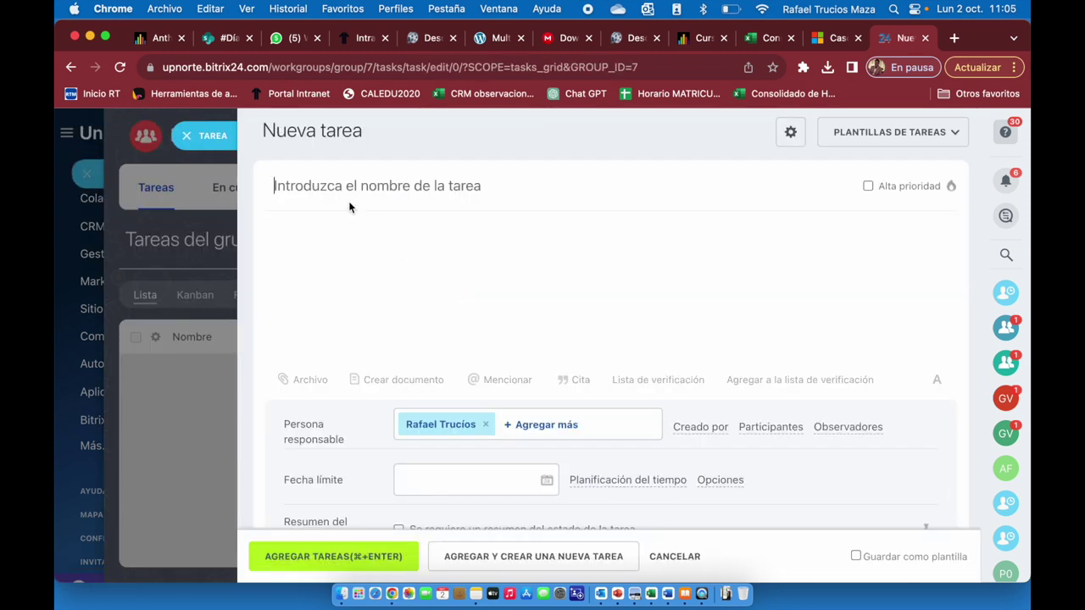
{"action": "type", "text": "Trabajo de campo 1"}
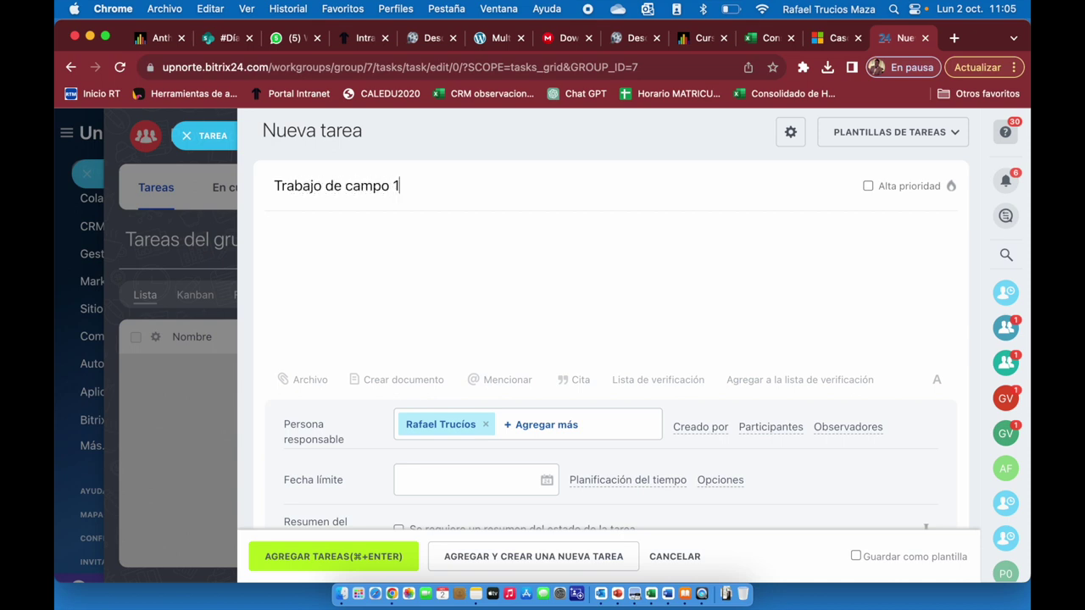
{"action": "left_click", "coordinate": [409, 242]}
{"action": "type", "text": "- Se asignan grupos para"}
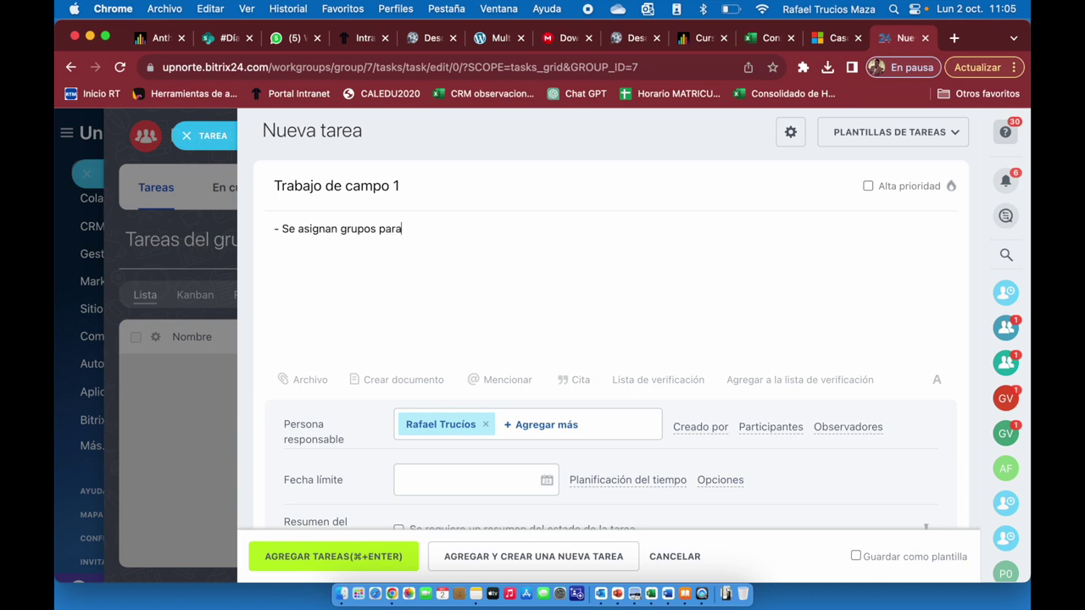
{"action": "type", "text": " el desarrollo de las "}
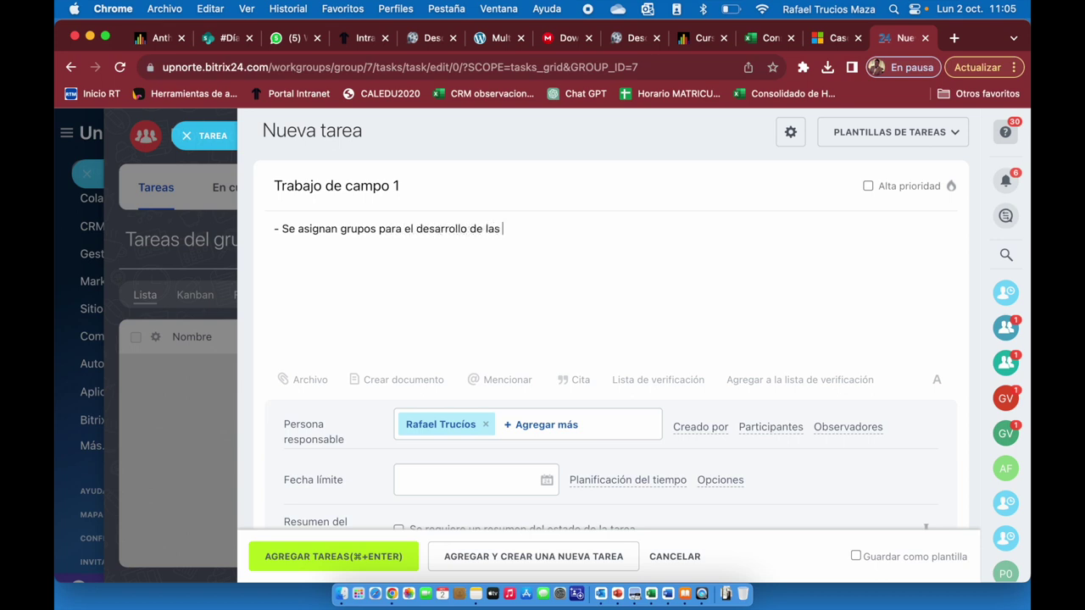
{"action": "type", "text": "actividades de trabajo de campo"}
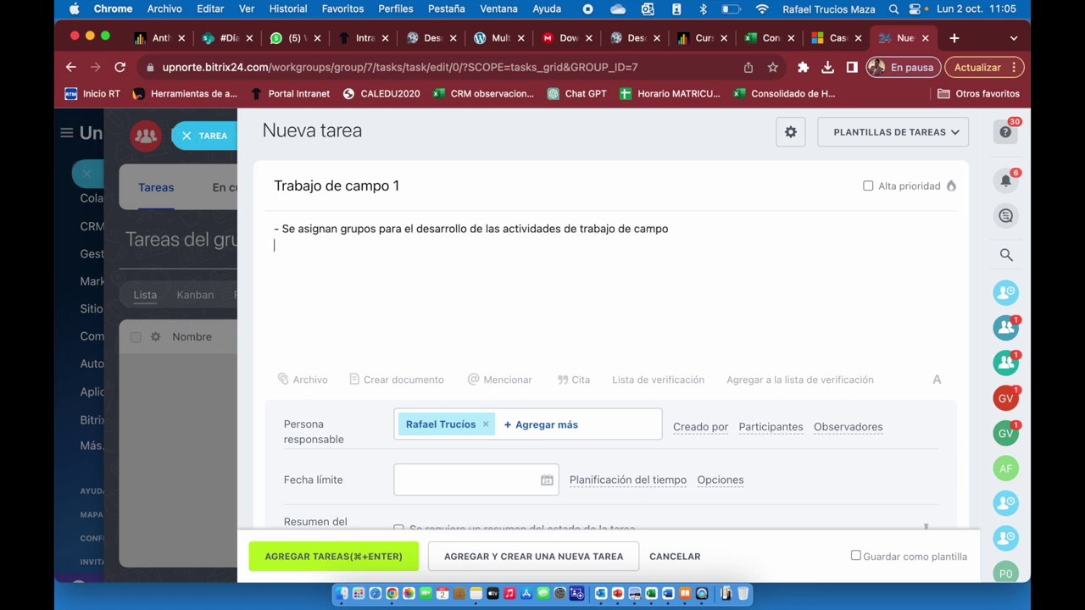
{"action": "type", "text": "- Identificar una empresa loc"}
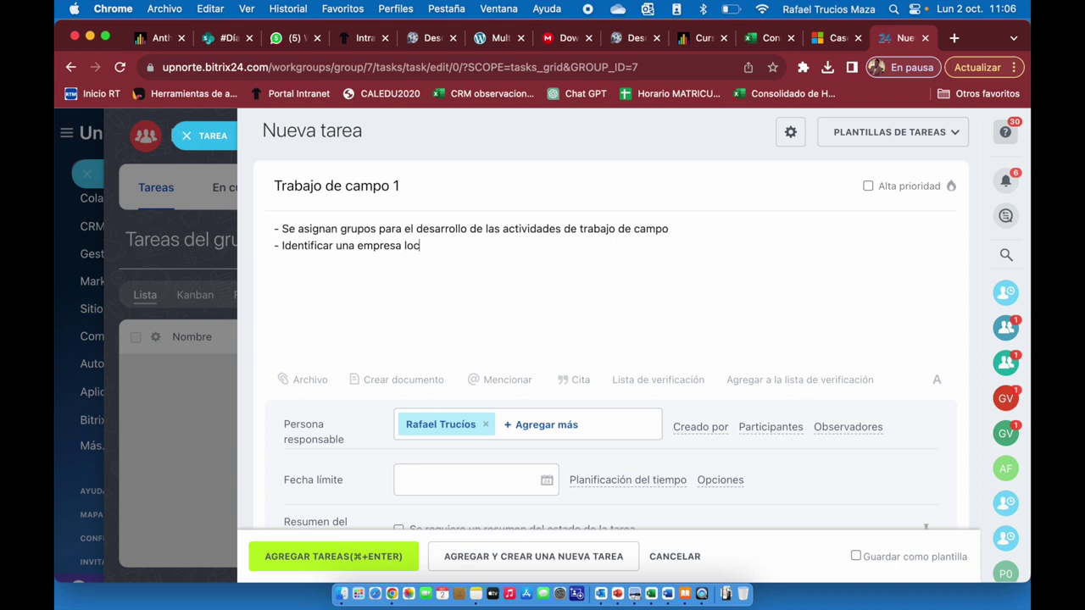
{"action": "type", "text": "al con la cual se desarrollar´"}
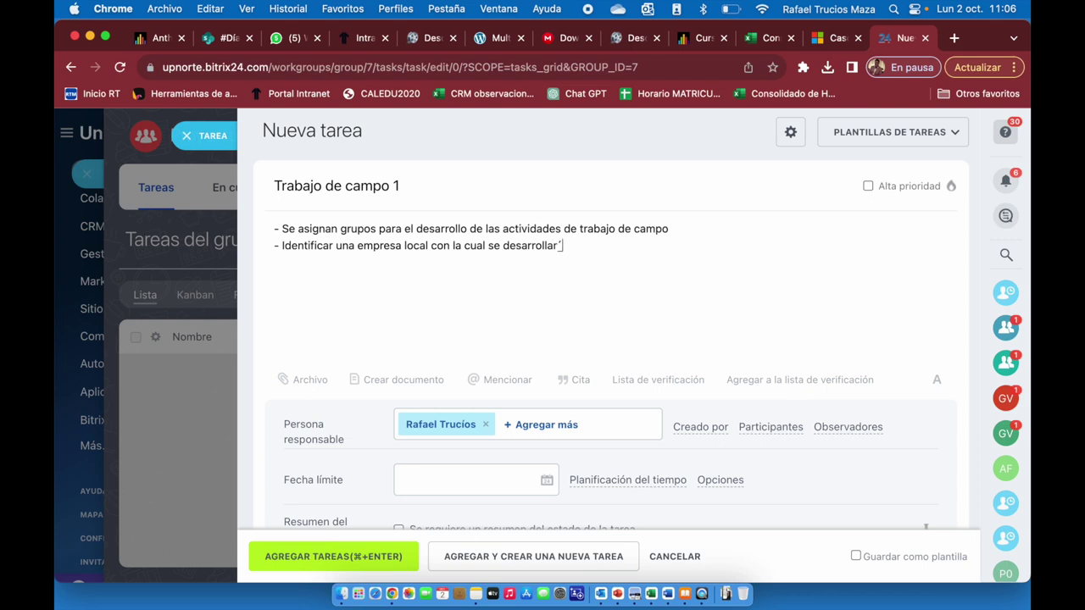
{"action": "key", "text": "BackSpace"}
{"action": "type", "text": "á el proyecto final"}
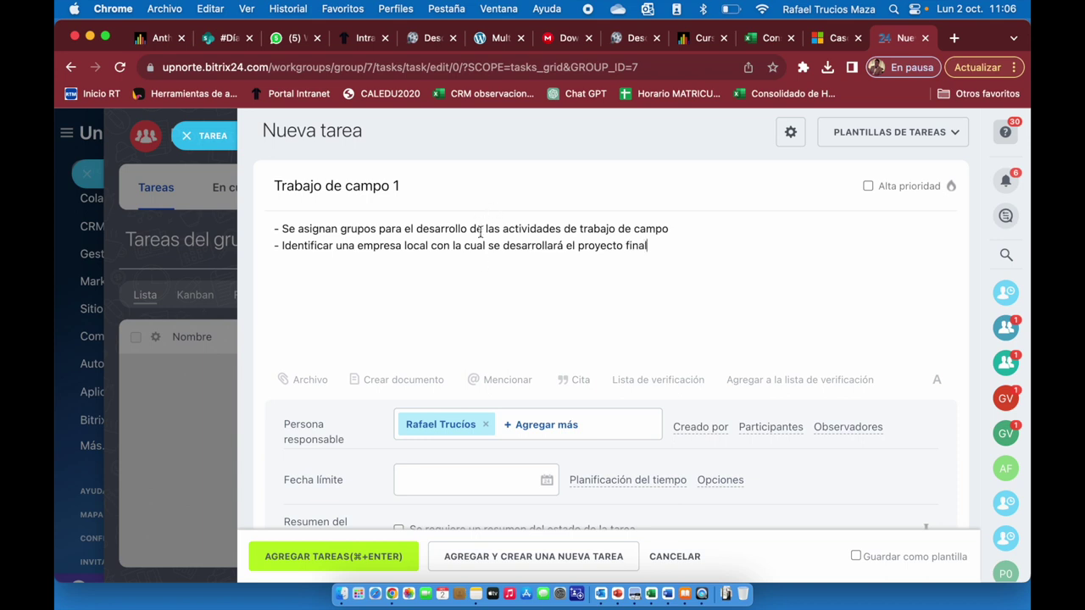
{"action": "scroll", "coordinate": [493, 277], "scroll_direction": "down", "scroll_amount": 1}
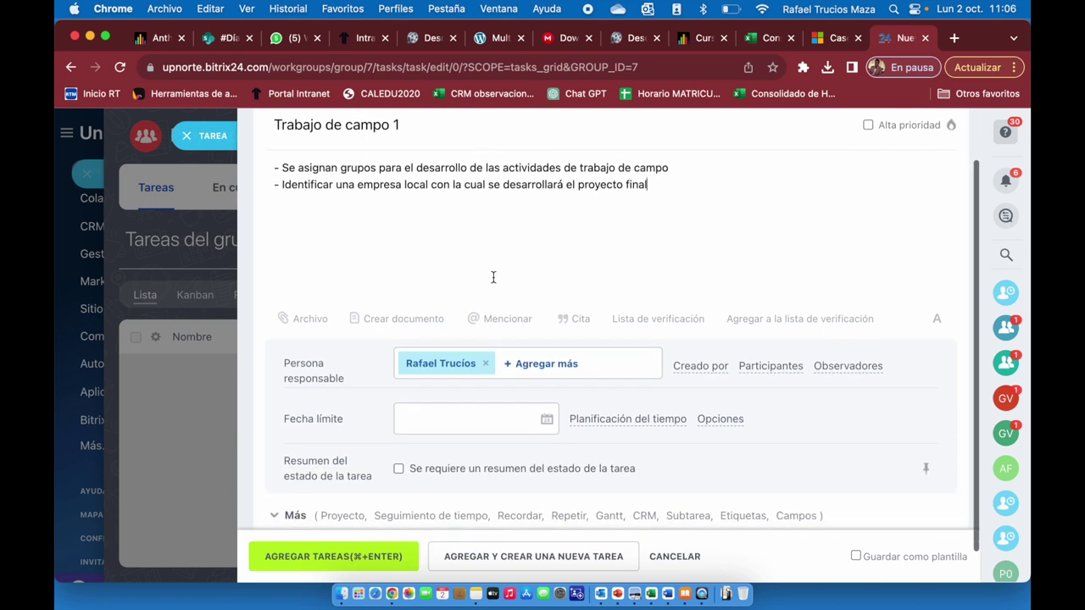
{"action": "scroll", "coordinate": [493, 277], "scroll_direction": "down", "scroll_amount": 1}
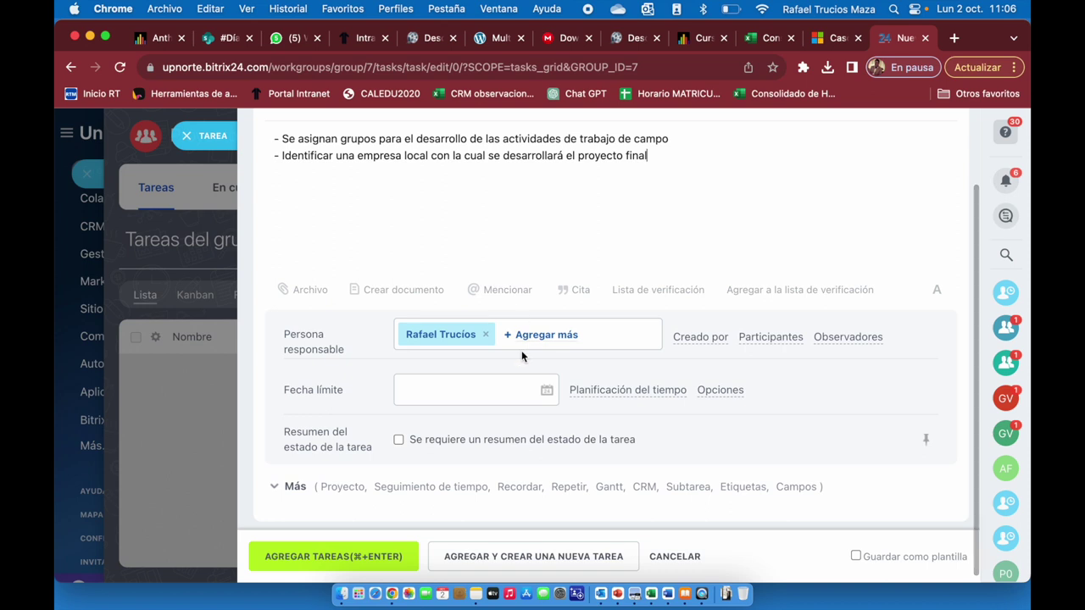
{"action": "left_click", "coordinate": [548, 390]}
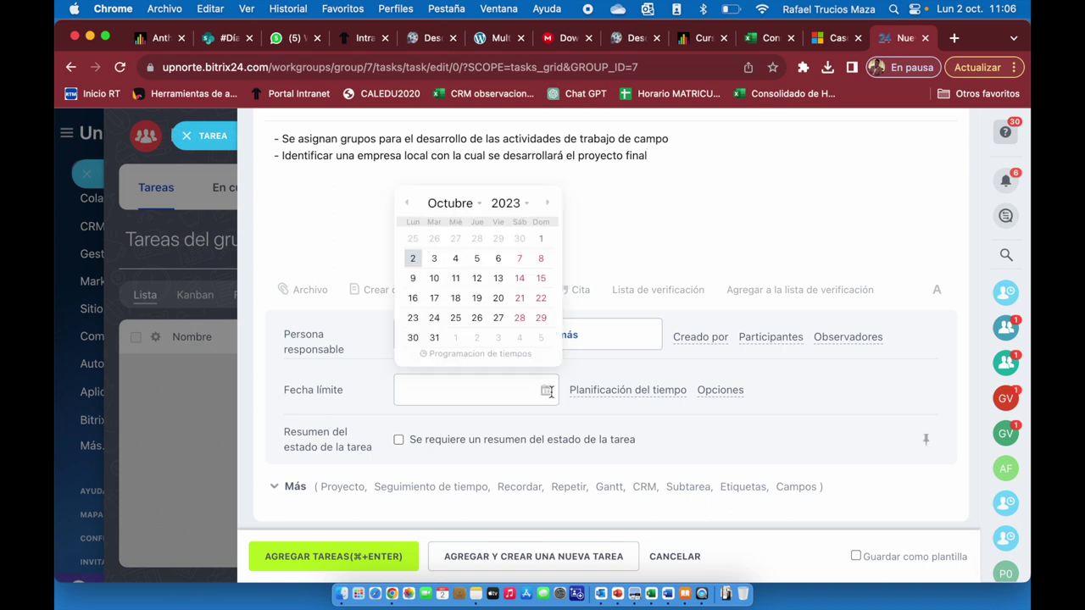
Set the deadline to 03.10.2023 19:00 and save Trabajo de campo 1.
{"action": "left_click", "coordinate": [434, 259]}
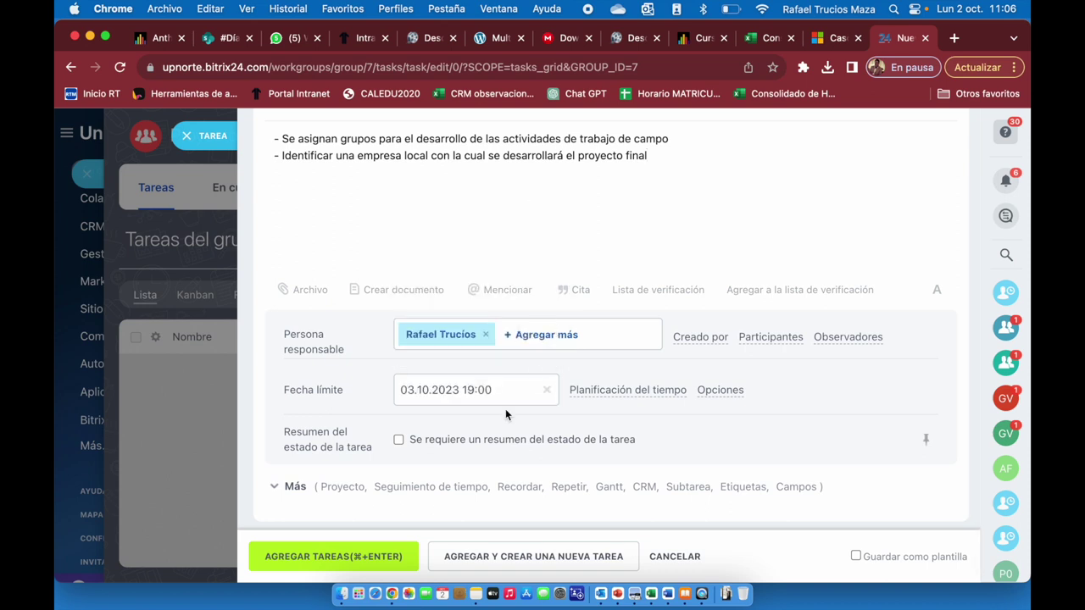
{"action": "scroll", "coordinate": [505, 408], "scroll_direction": "down", "scroll_amount": 1}
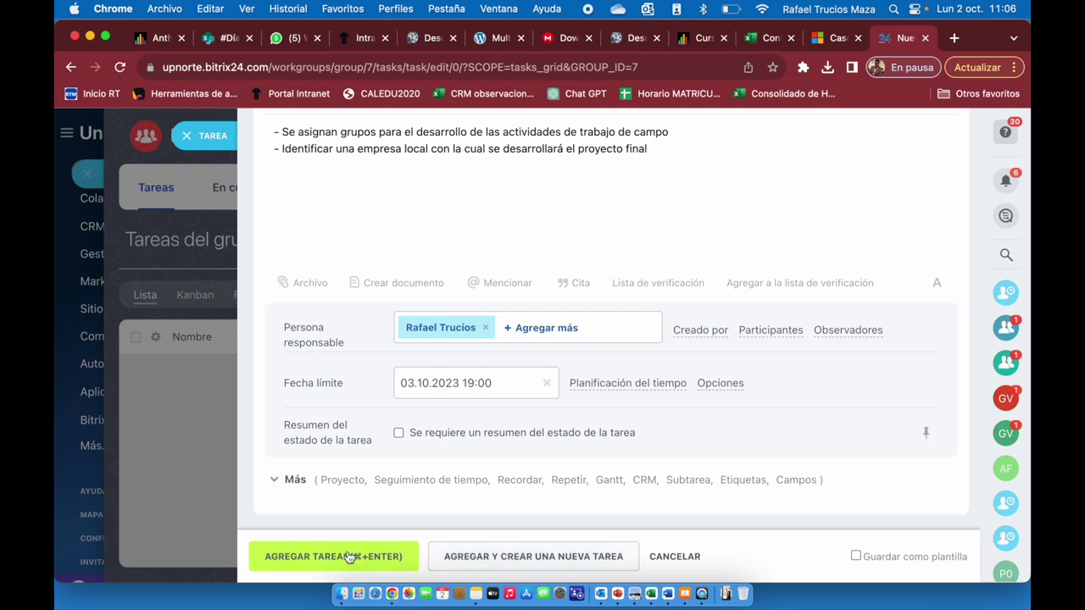
{"action": "left_click", "coordinate": [347, 557]}
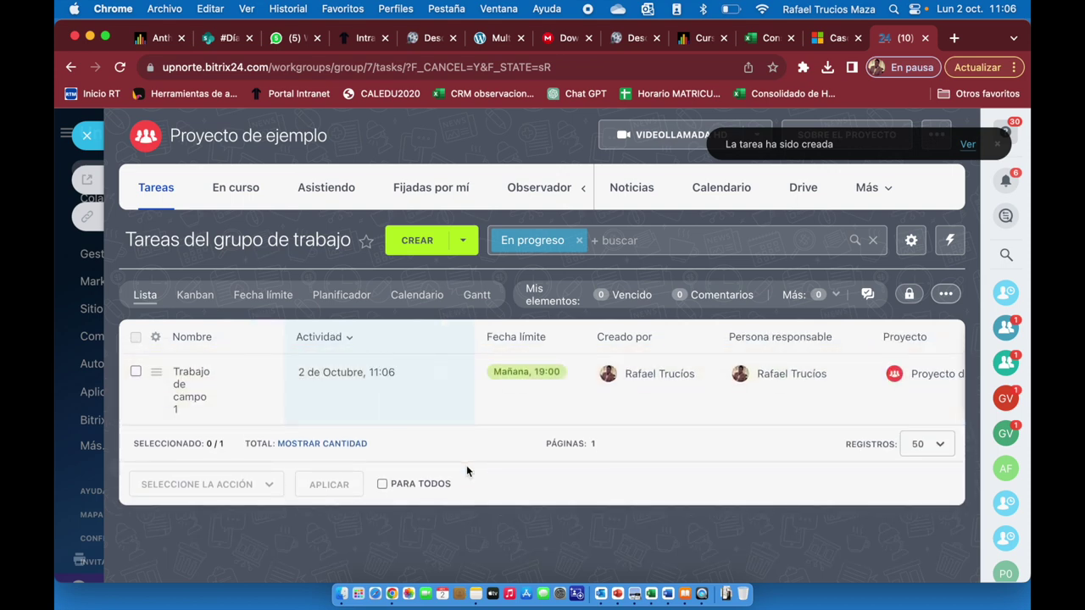
Start task 'Trabajo de campo 2' describing a situational diagnosis and rethinking mission and vision.
{"action": "left_click", "coordinate": [464, 246]}
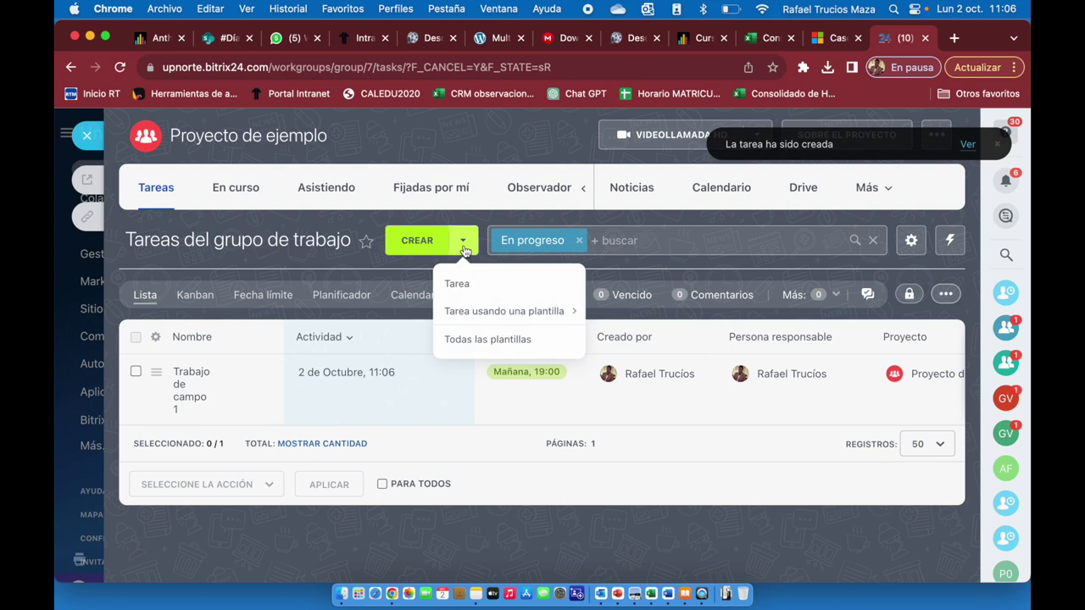
{"action": "left_click", "coordinate": [458, 292]}
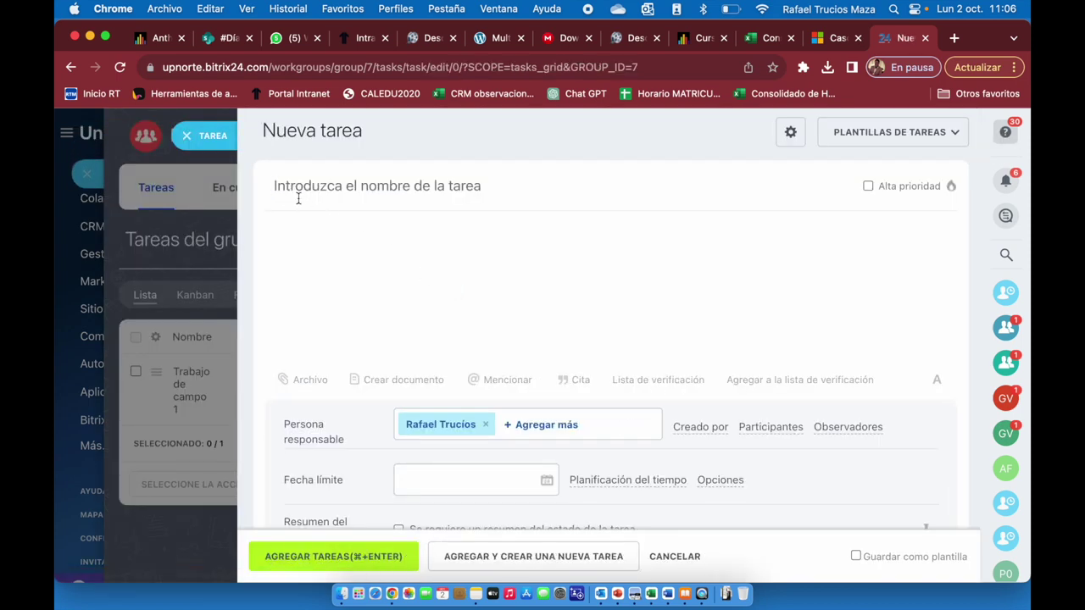
{"action": "type", "text": "Trabajo d"}
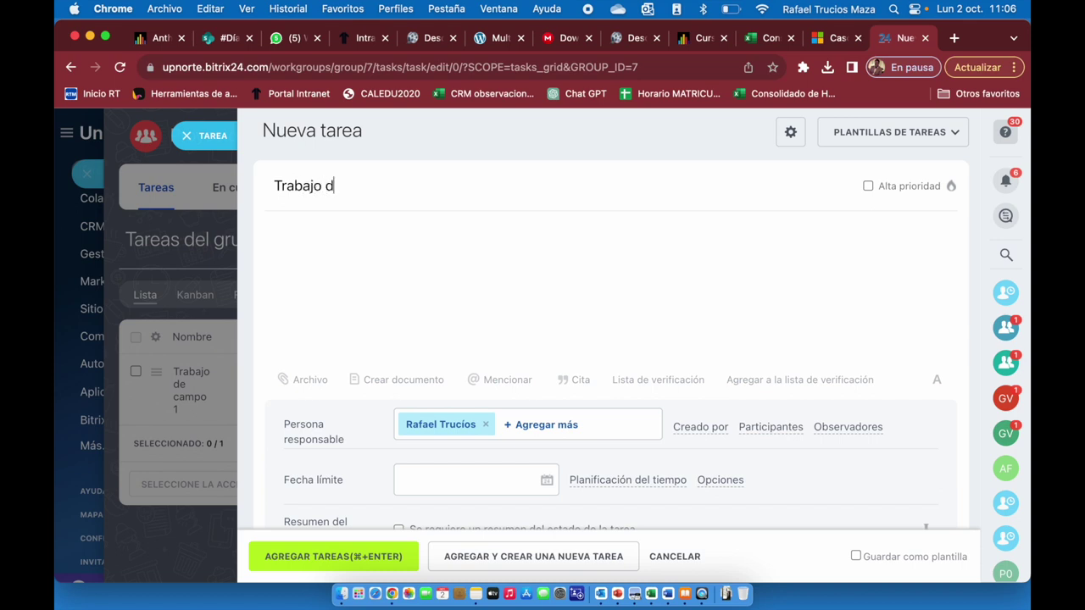
{"action": "type", "text": "e campo 2"}
{"action": "left_click", "coordinate": [380, 227]}
{"action": "type", "text": "Desarrollar un diagnostico situacional"}
{"action": "key", "text": "Return"}
{"action": "type", "text": "- Replantear la mjsion y vision de la empresa"}
Set the task deadline to 5 October 2023 at 19:00.
{"action": "scroll", "coordinate": [526, 331], "scroll_direction": "down", "scroll_amount": 2}
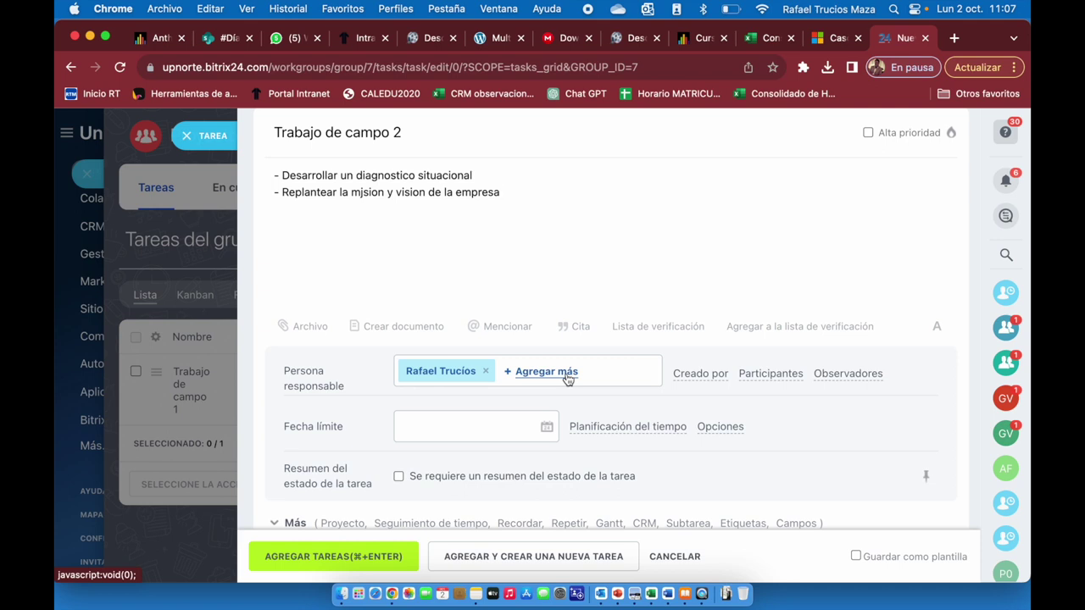
{"action": "left_click", "coordinate": [547, 429]}
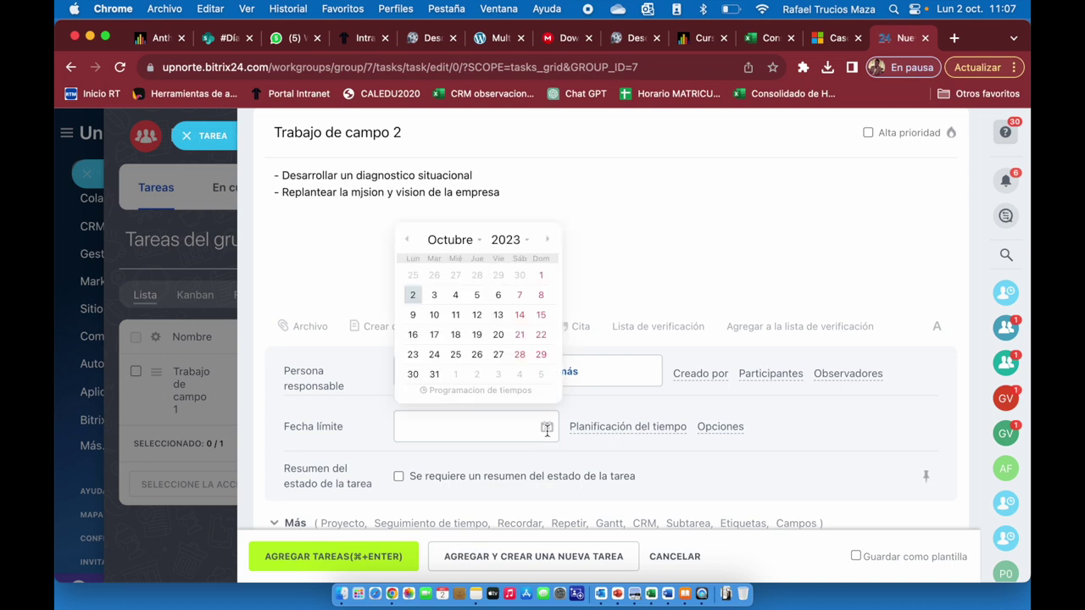
{"action": "left_click", "coordinate": [476, 296]}
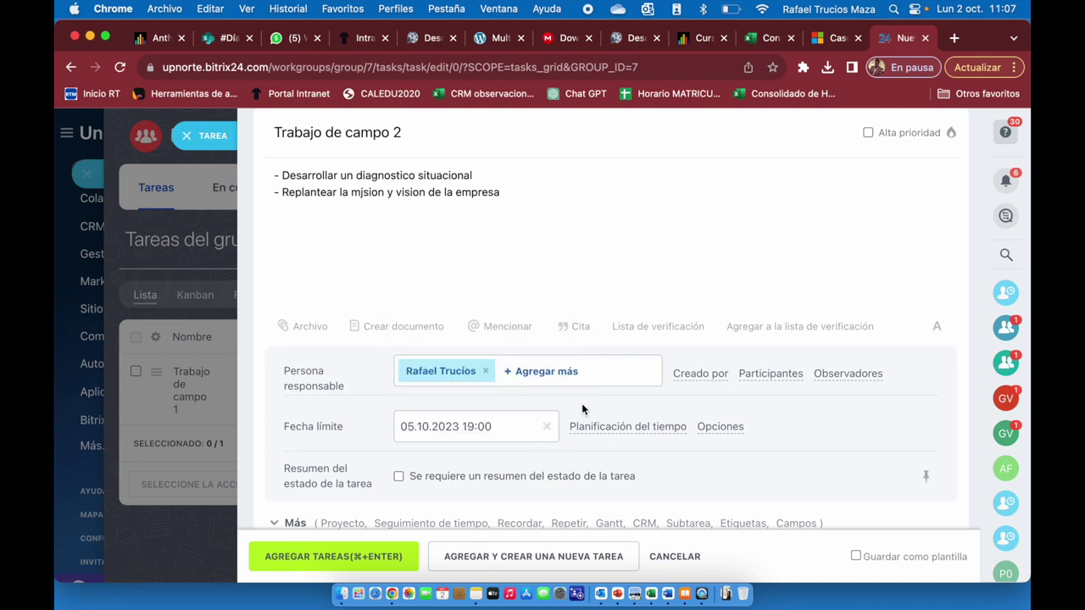
{"action": "scroll", "coordinate": [582, 404], "scroll_direction": "down", "scroll_amount": 1}
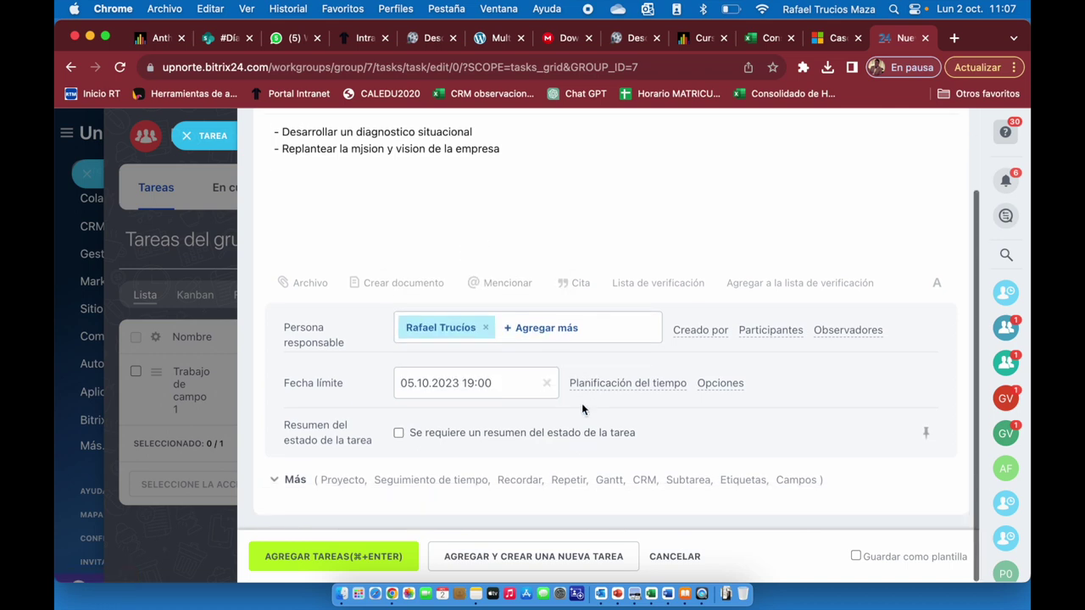
Save Trabajo de campo 2 and start 'Trabajo de campo 3' on the cross FODA with a co-responsible.
{"action": "left_click", "coordinate": [521, 557]}
{"action": "type", "text": "Trabajo de campo 3"}
{"action": "left_click", "coordinate": [415, 294]}
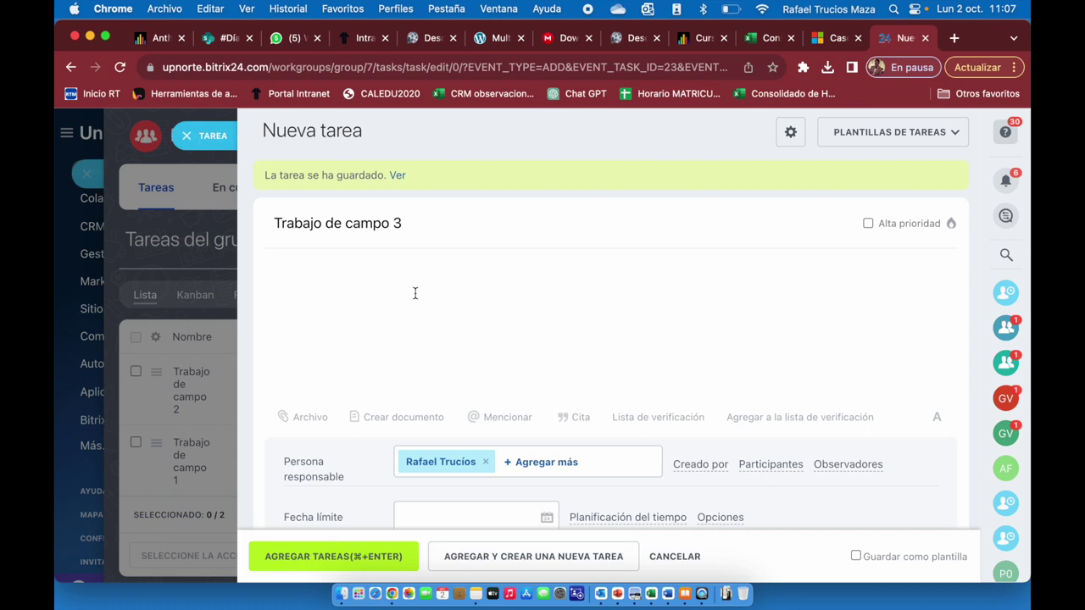
{"action": "type", "text": "- Hcaer el FODA cruzado con las estrategias a desa"}
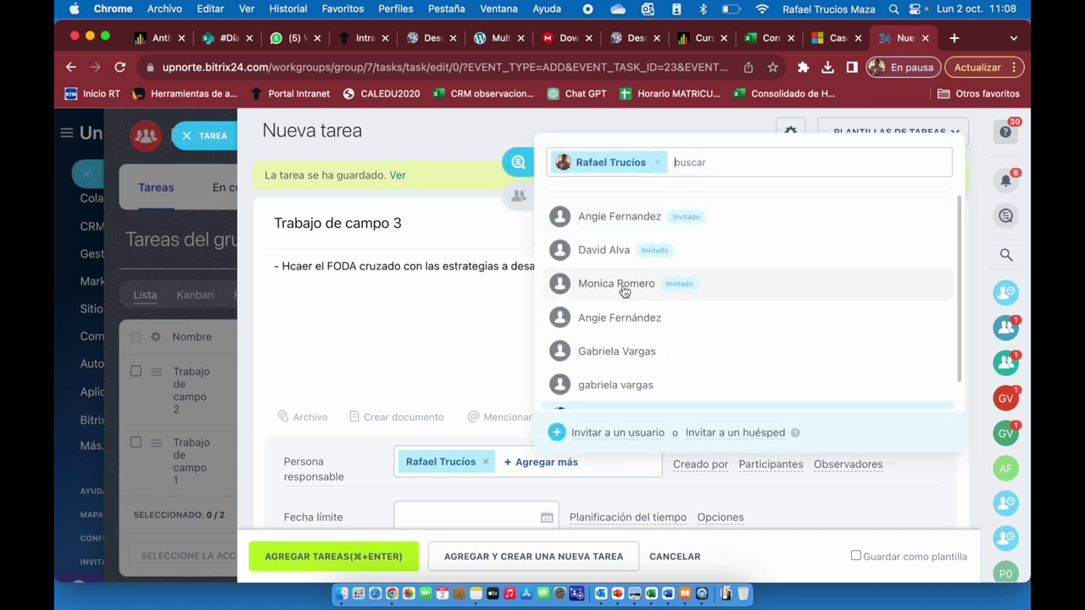
{"action": "left_click", "coordinate": [623, 291]}
Schedule Trabajo de campo 3 from 5 to 8 October 2023 and save it.
{"action": "scroll", "coordinate": [551, 356], "scroll_direction": "down", "scroll_amount": 3}
{"action": "left_click", "coordinate": [604, 384]}
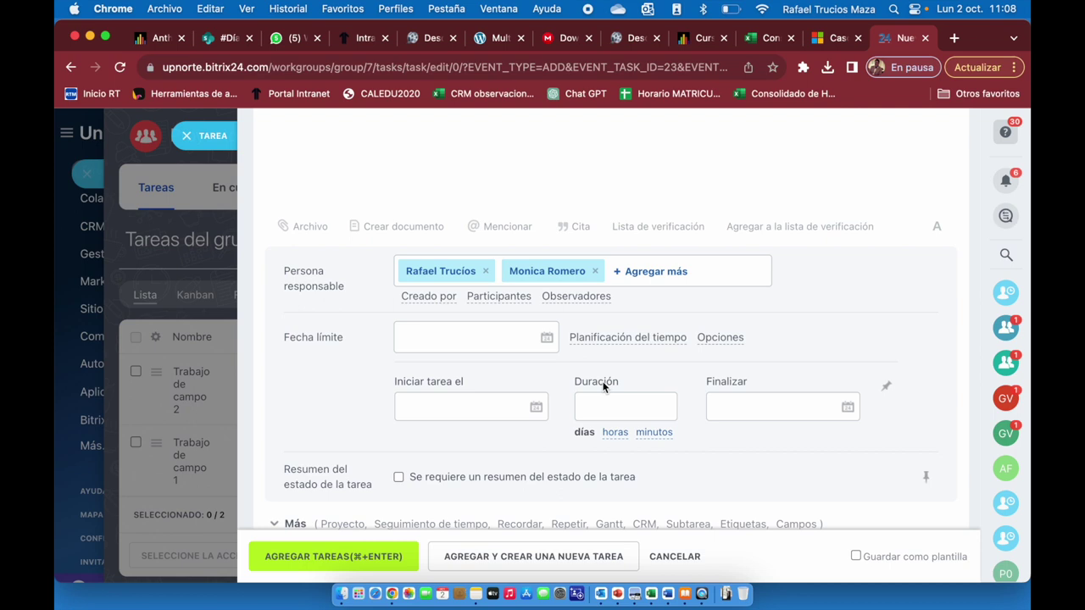
{"action": "left_click", "coordinate": [536, 407]}
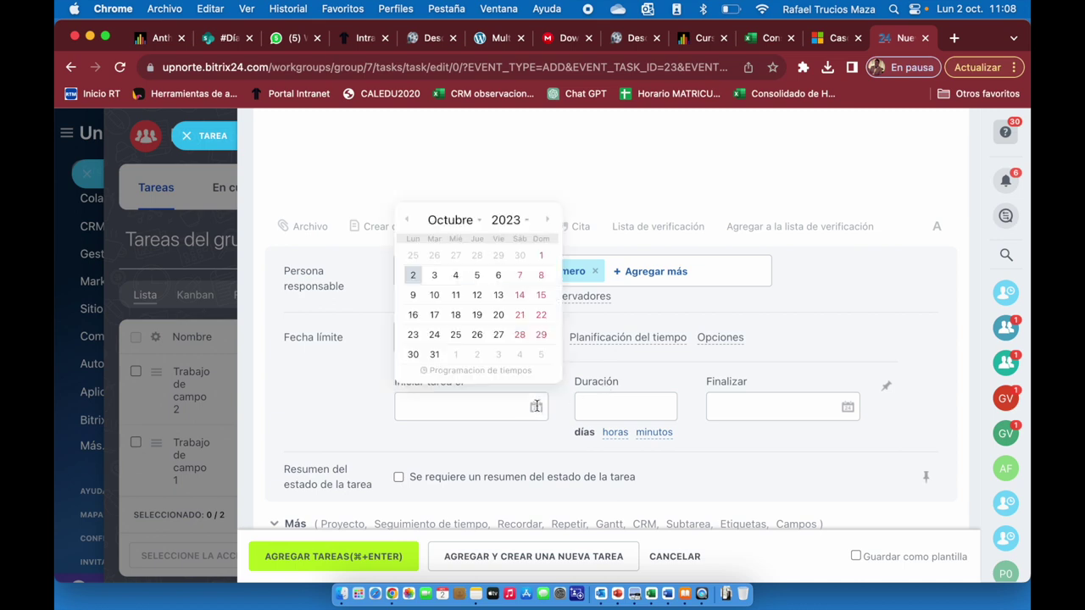
{"action": "left_click", "coordinate": [476, 275]}
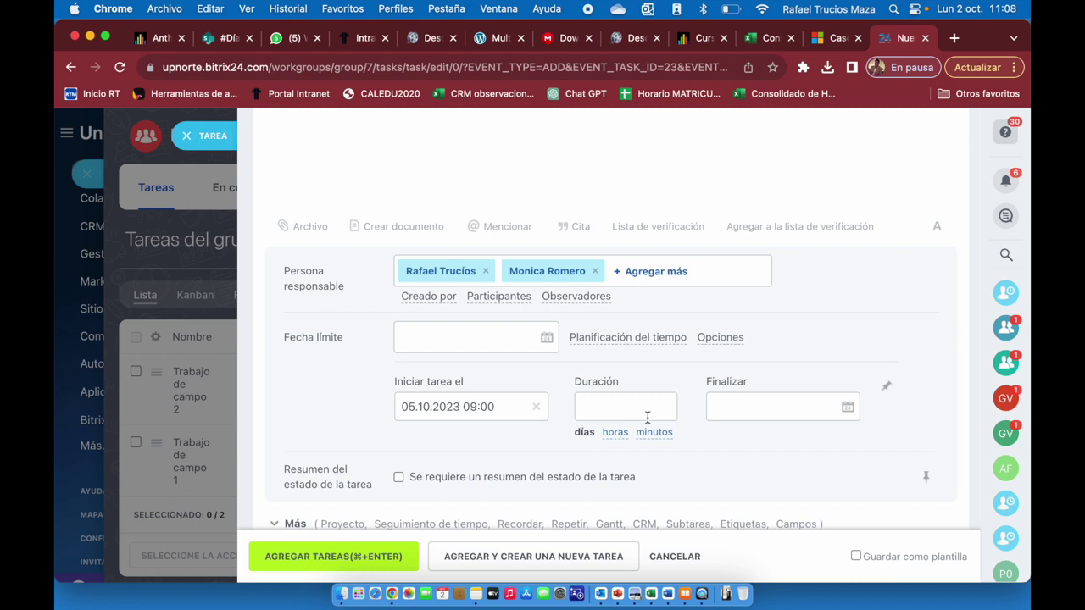
{"action": "left_click", "coordinate": [837, 408]}
{"action": "left_click", "coordinate": [853, 276]}
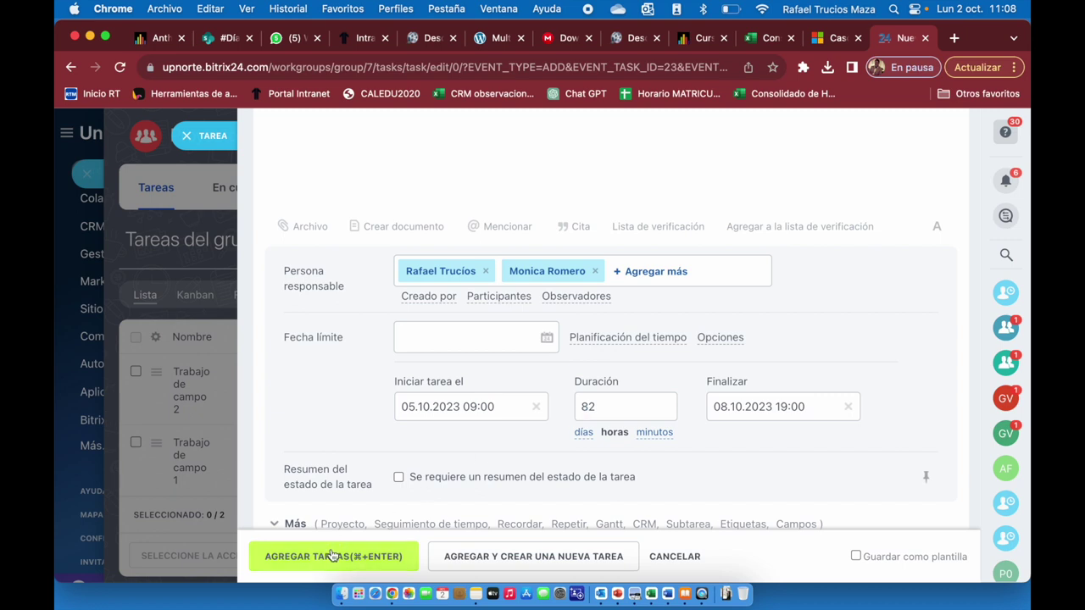
{"action": "left_click", "coordinate": [354, 563]}
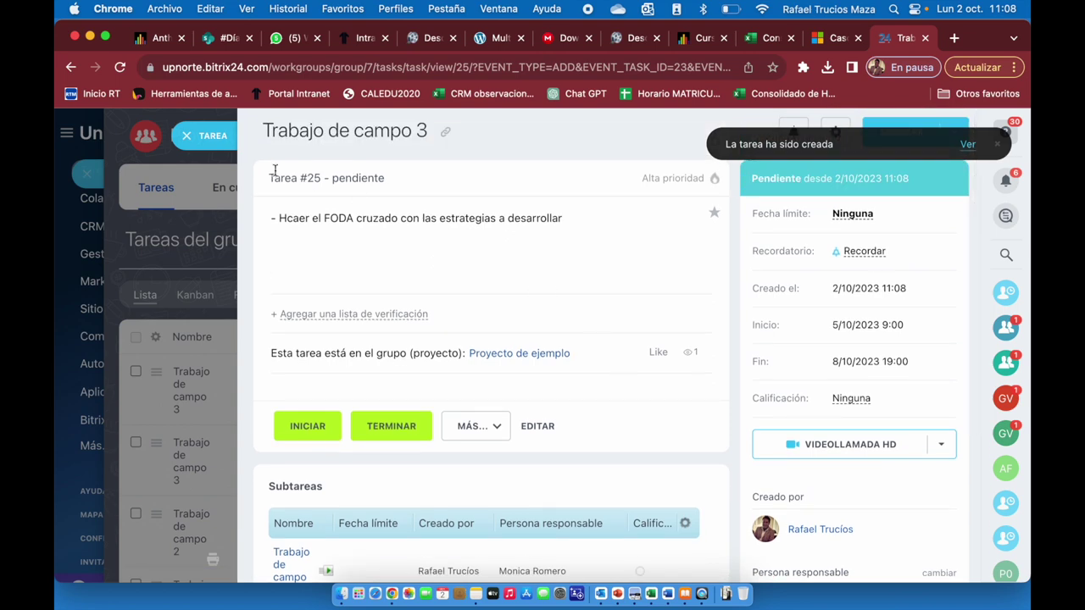
Close the task details and the task list to get back to the project page.
{"action": "left_click", "coordinate": [187, 135]}
{"action": "scroll", "coordinate": [496, 404], "scroll_direction": "down", "scroll_amount": 2}
{"action": "scroll", "coordinate": [496, 407], "scroll_direction": "down", "scroll_amount": 2}
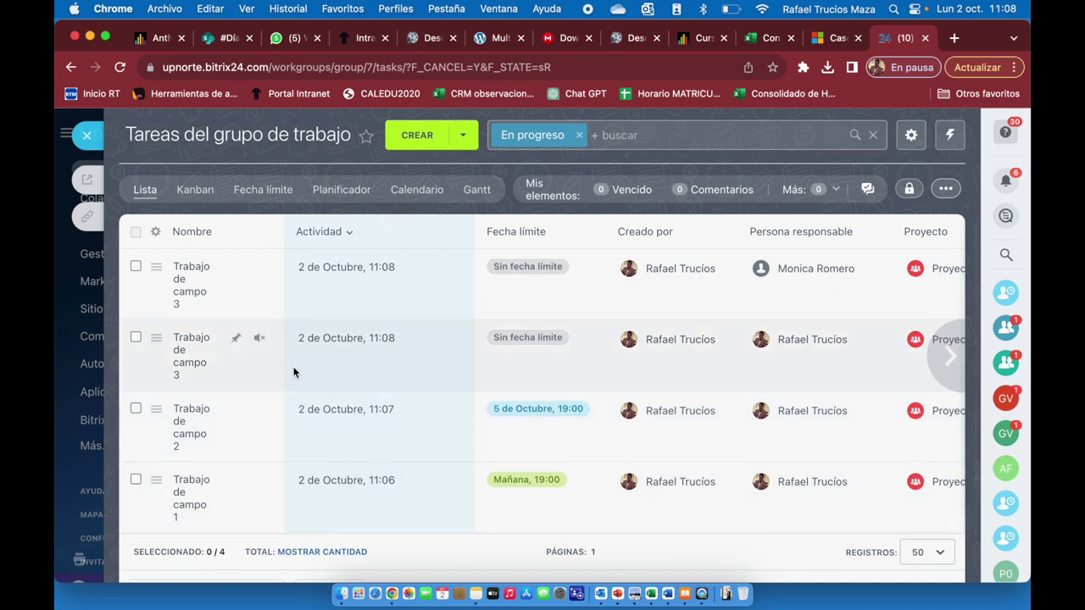
{"action": "key", "text": "Escape"}
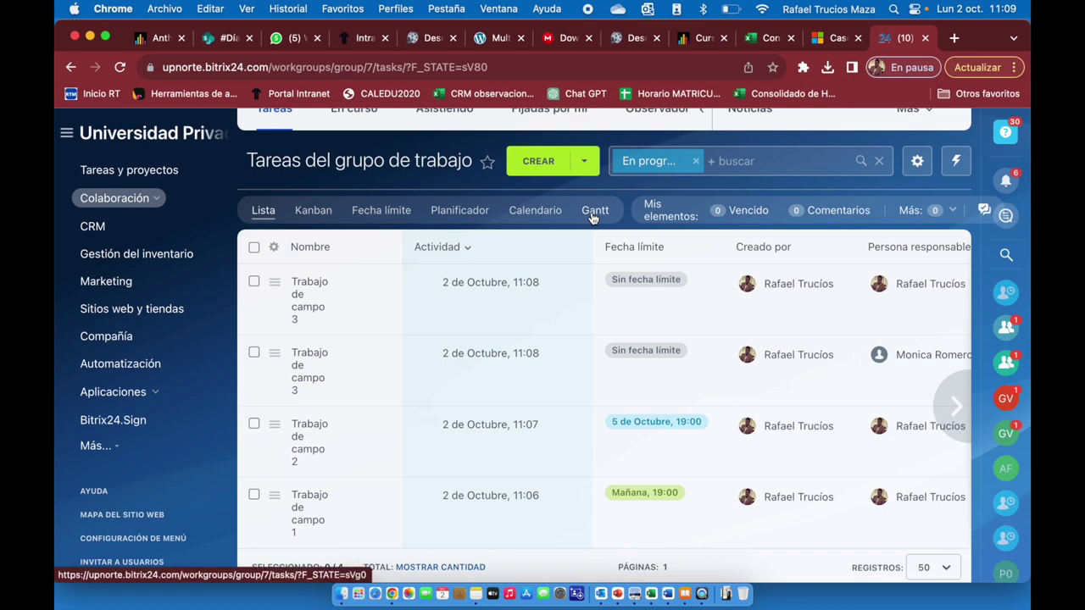
Show the project's tasks in the Gantt chart and review their bars and info cards.
{"action": "left_click", "coordinate": [593, 213]}
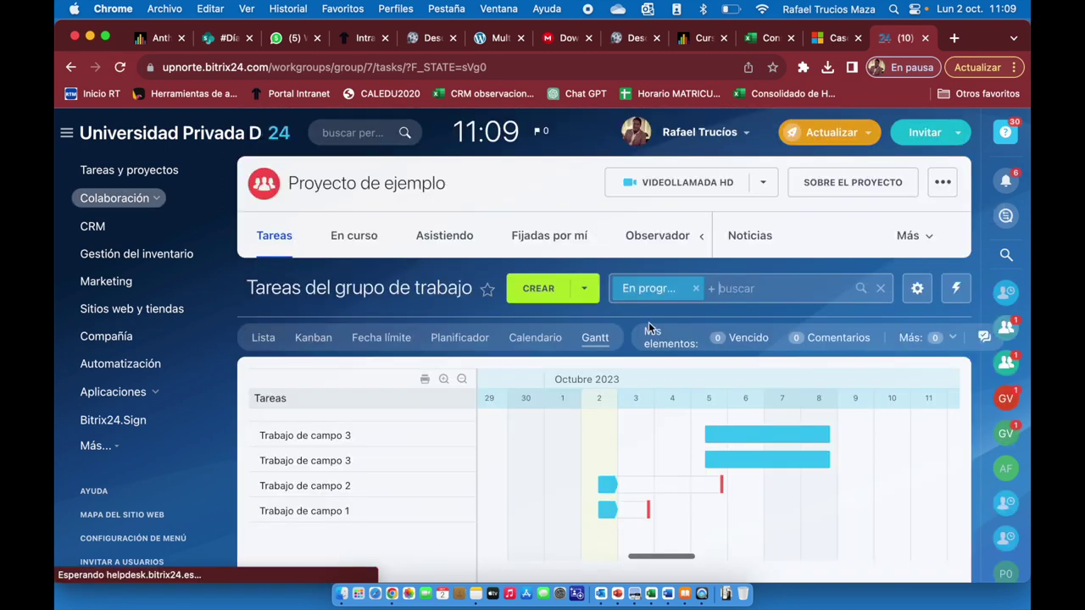
{"action": "scroll", "coordinate": [649, 322], "scroll_direction": "down", "scroll_amount": 2}
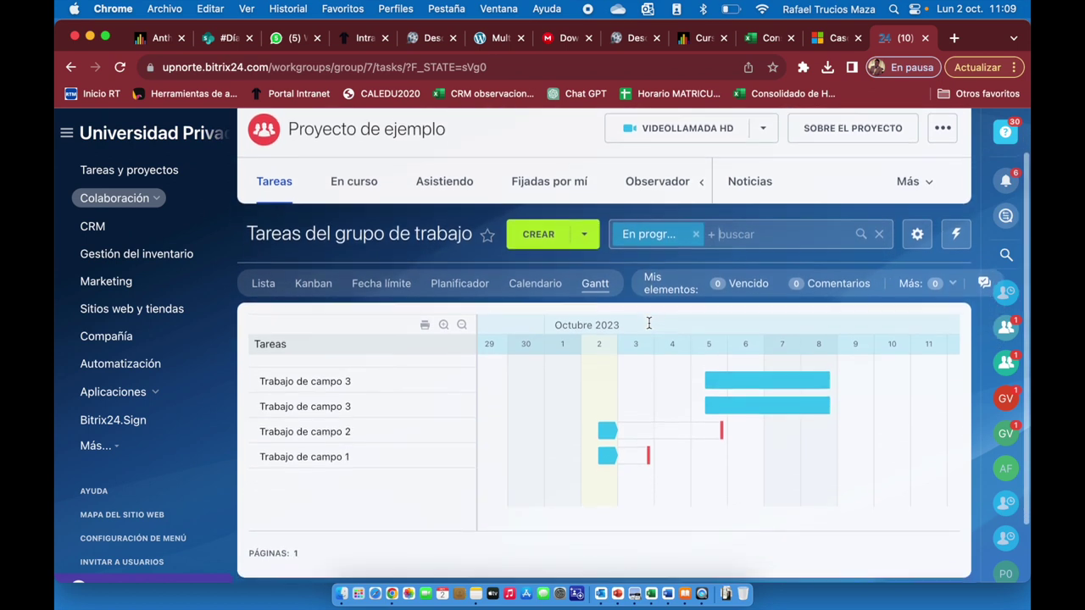
{"action": "scroll", "coordinate": [648, 323], "scroll_direction": "down", "scroll_amount": 1}
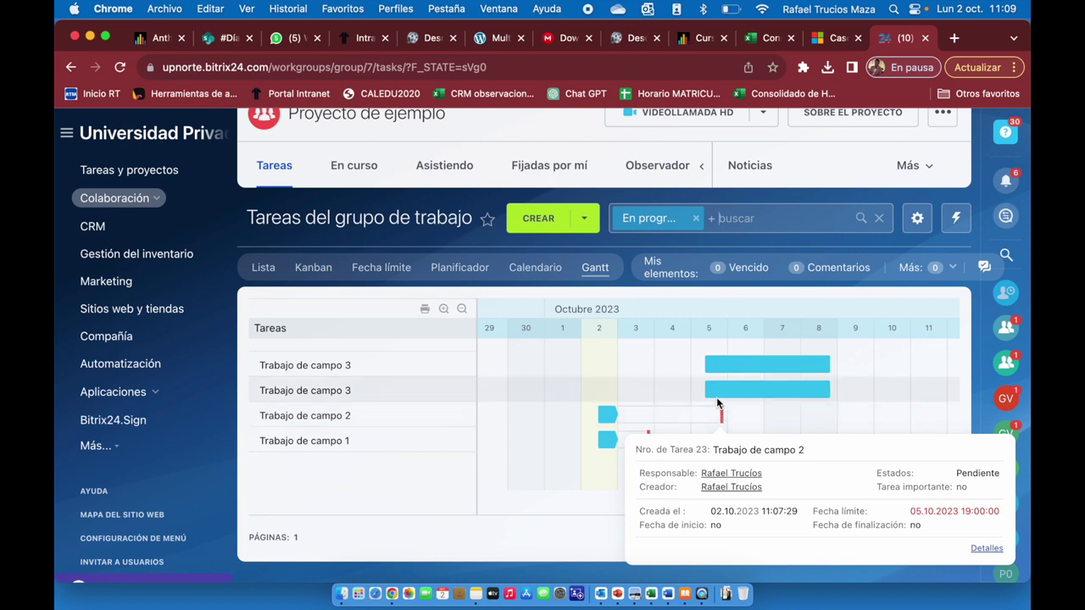
{"action": "mouse_move", "coordinate": [717, 388]}
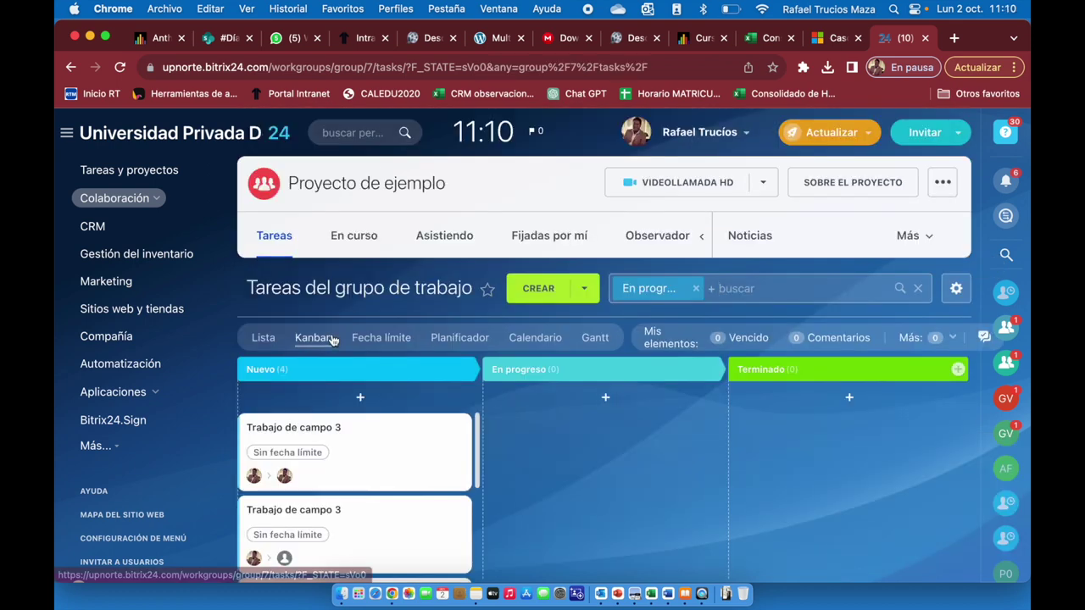
Move 'Trabajo de campo 1' to En progreso on the Kanban board and start the task.
{"action": "scroll", "coordinate": [413, 382], "scroll_direction": "down", "scroll_amount": 5}
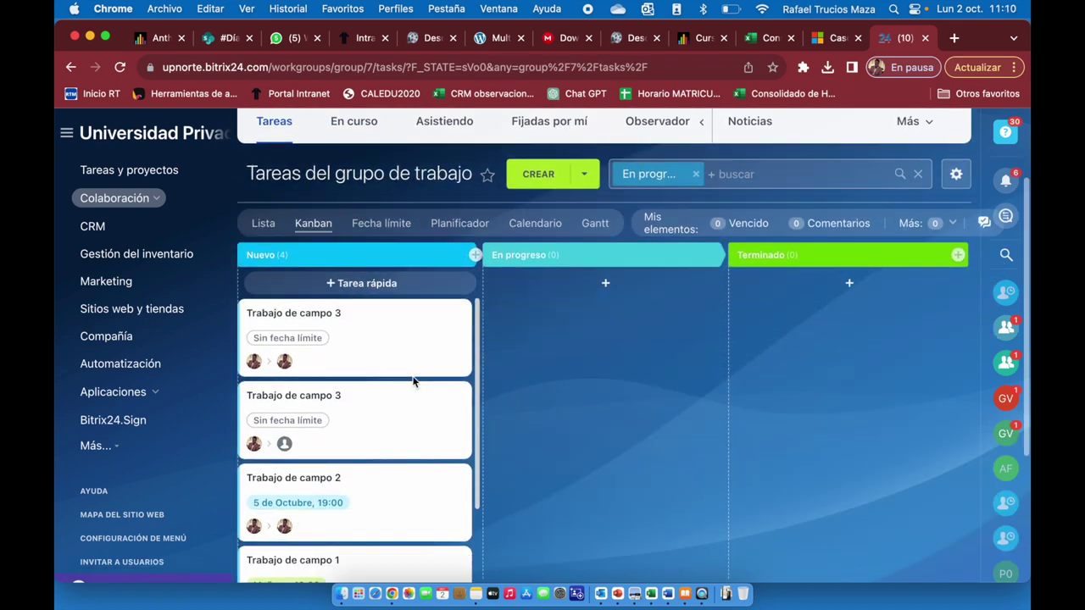
{"action": "scroll", "coordinate": [413, 381], "scroll_direction": "up", "scroll_amount": 2}
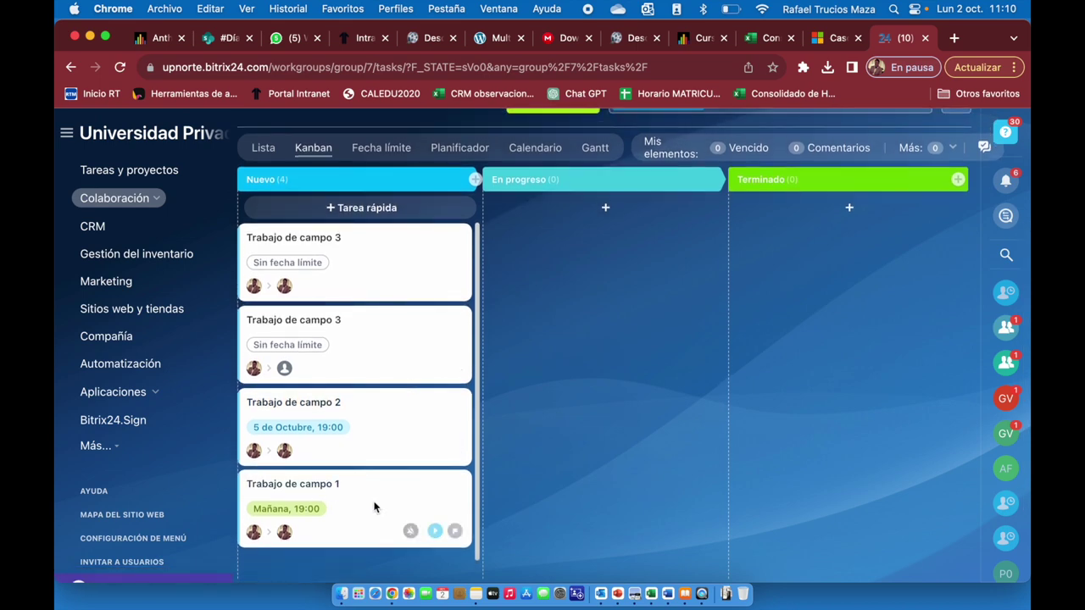
{"action": "left_click_drag", "start_coordinate": [374, 507], "coordinate": [558, 332]}
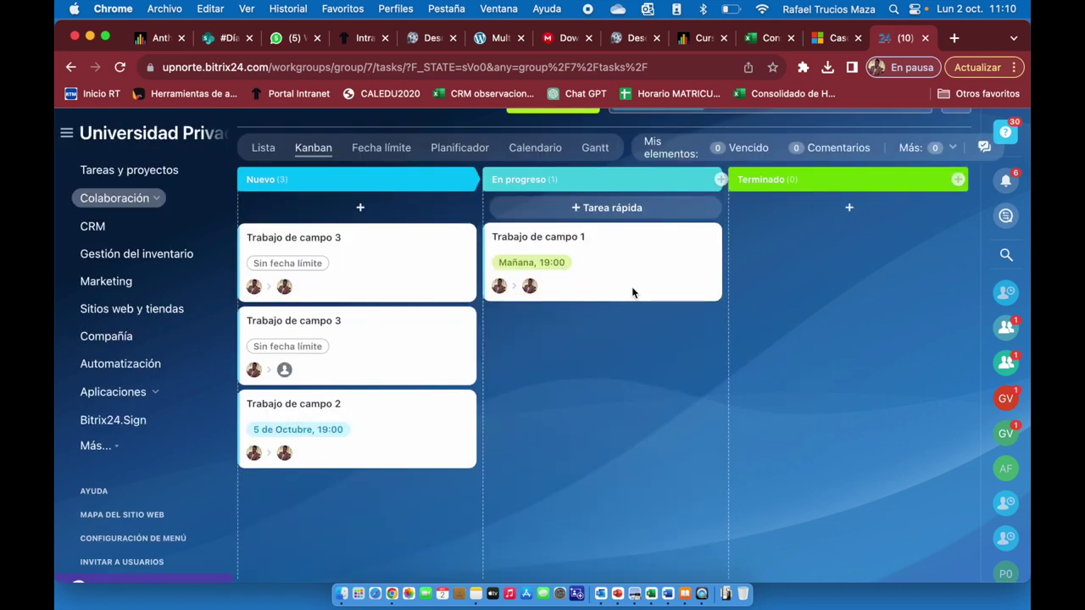
{"action": "left_click", "coordinate": [566, 237]}
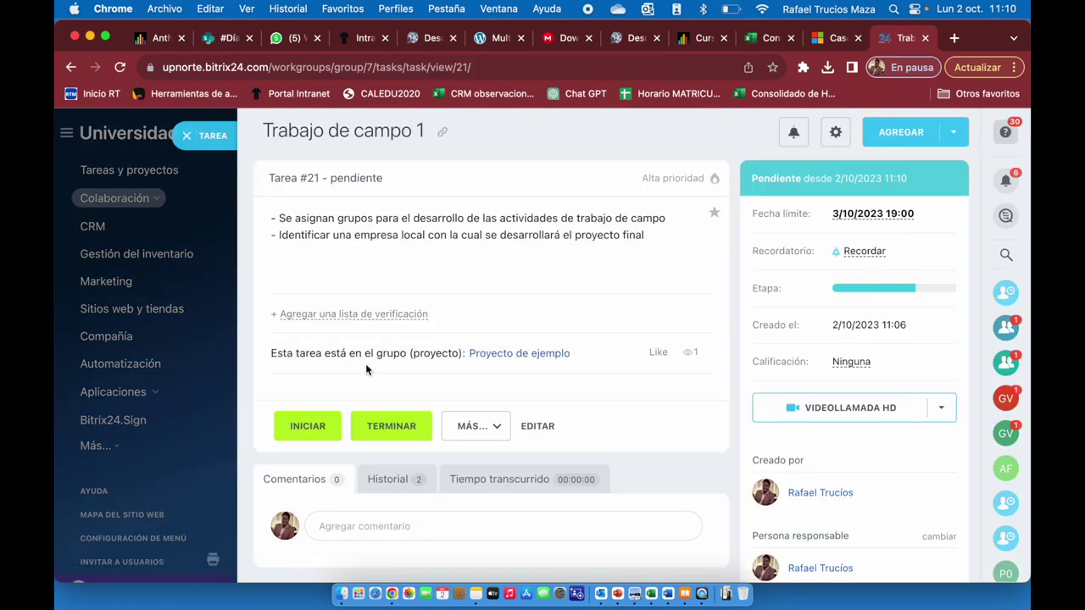
{"action": "left_click", "coordinate": [307, 428]}
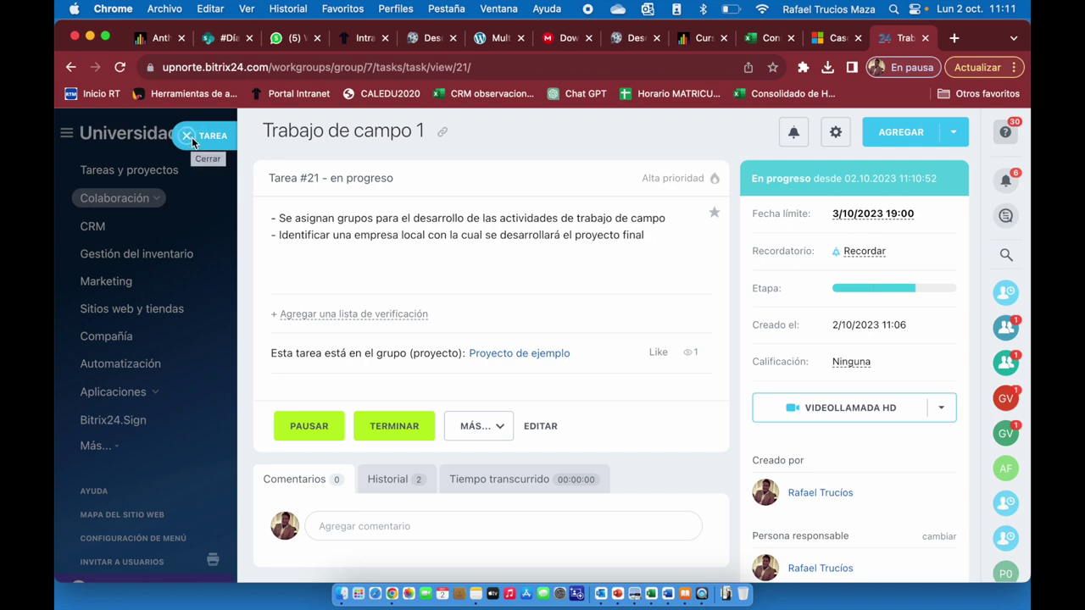
{"action": "left_click", "coordinate": [190, 138]}
{"action": "scroll", "coordinate": [502, 276], "scroll_direction": "up", "scroll_amount": 4}
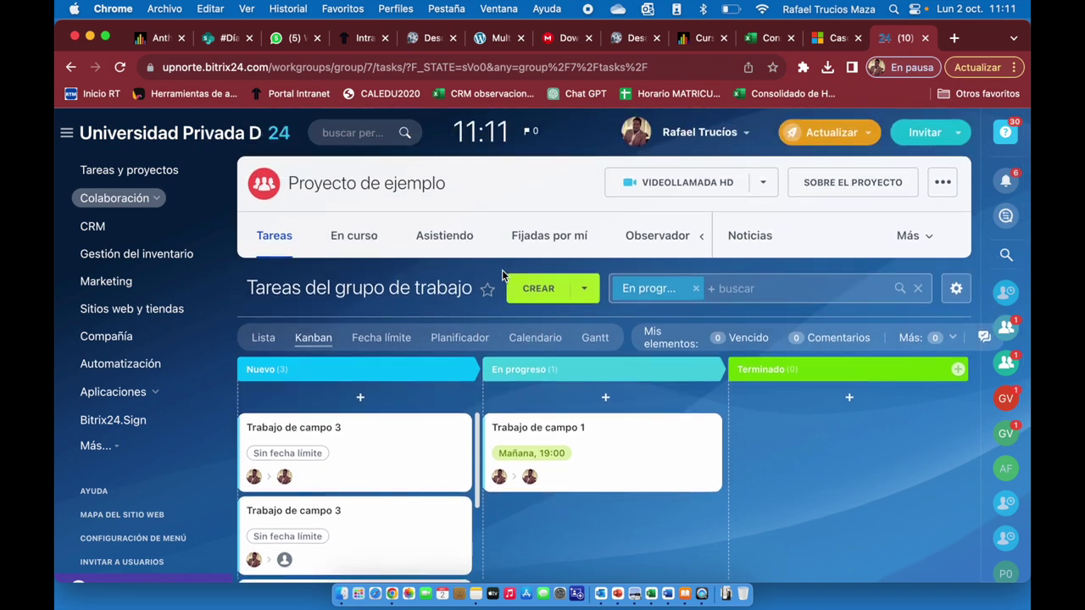
Create the 'Lineamientos de los trabajos de campo' folder in the project Drive, open it, and start a file upload.
{"action": "left_click", "coordinate": [917, 247]}
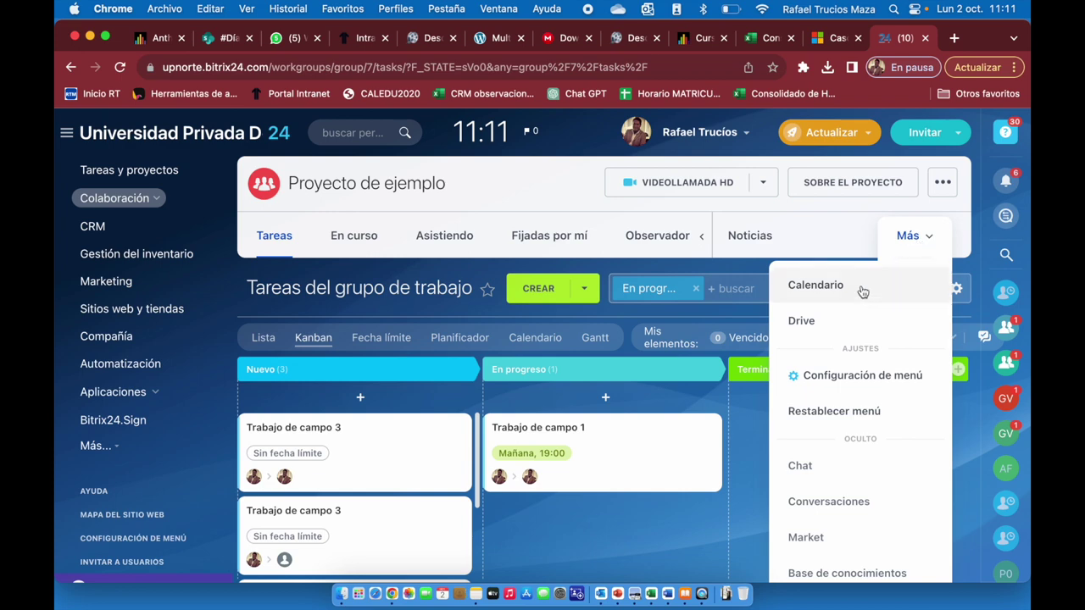
{"action": "left_click", "coordinate": [819, 319]}
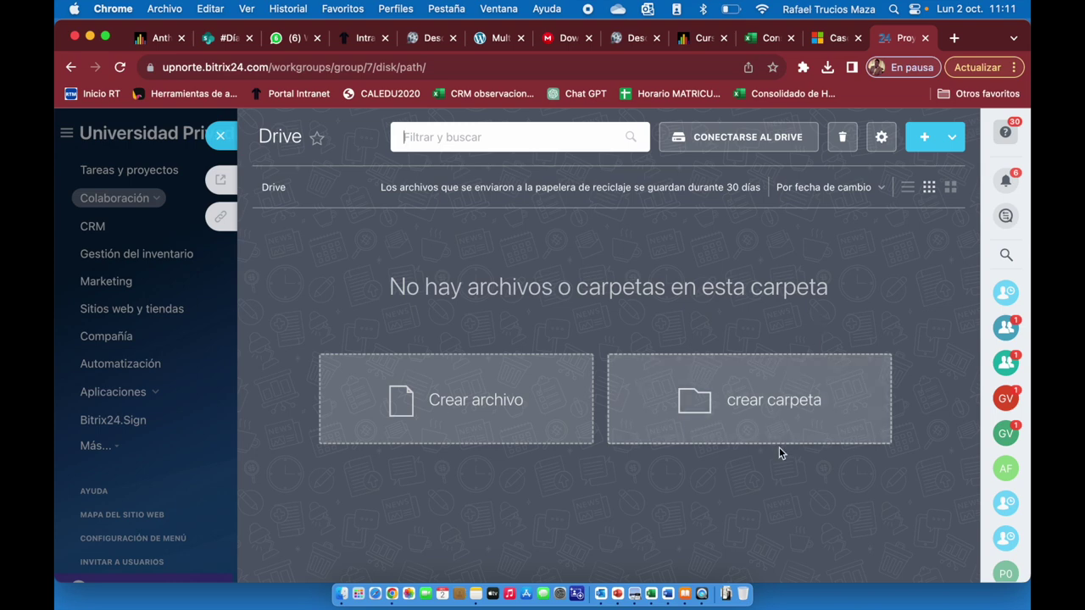
{"action": "left_click", "coordinate": [785, 416]}
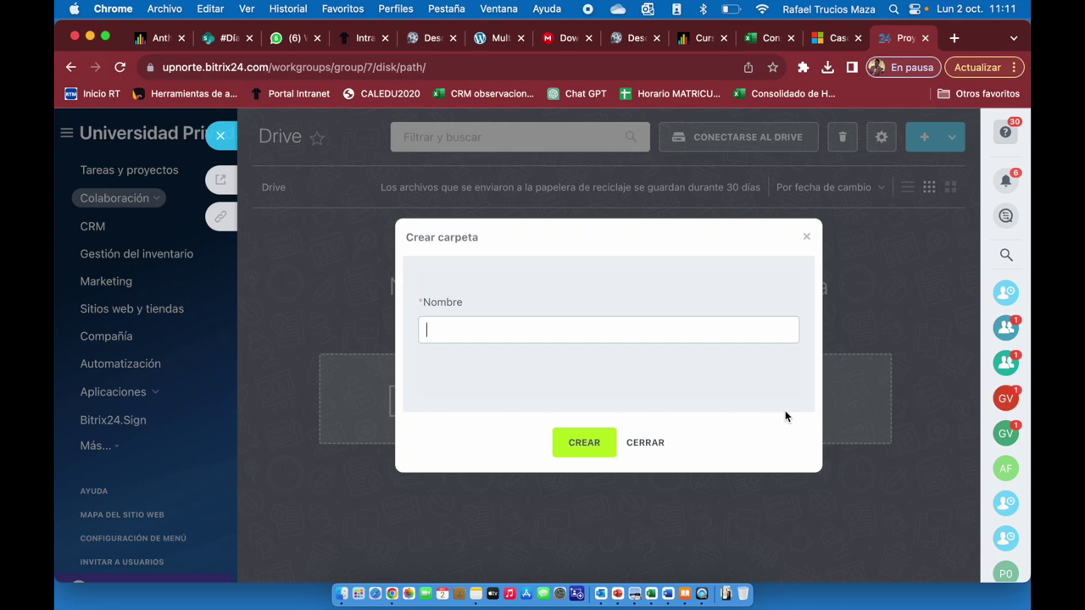
{"action": "type", "text": "Lineamientos de los "}
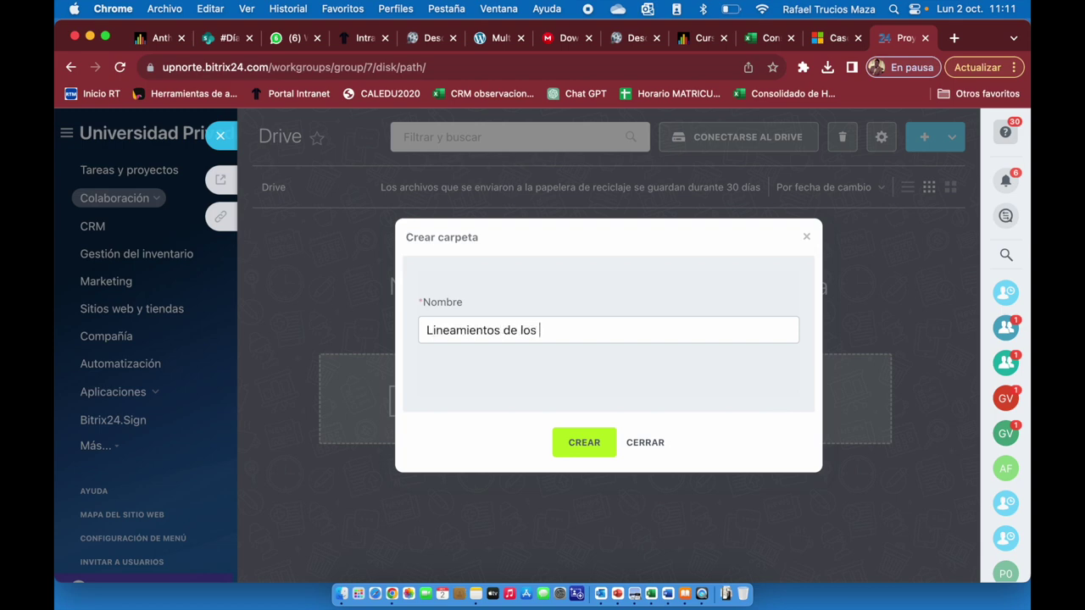
{"action": "type", "text": "trabajos de campo"}
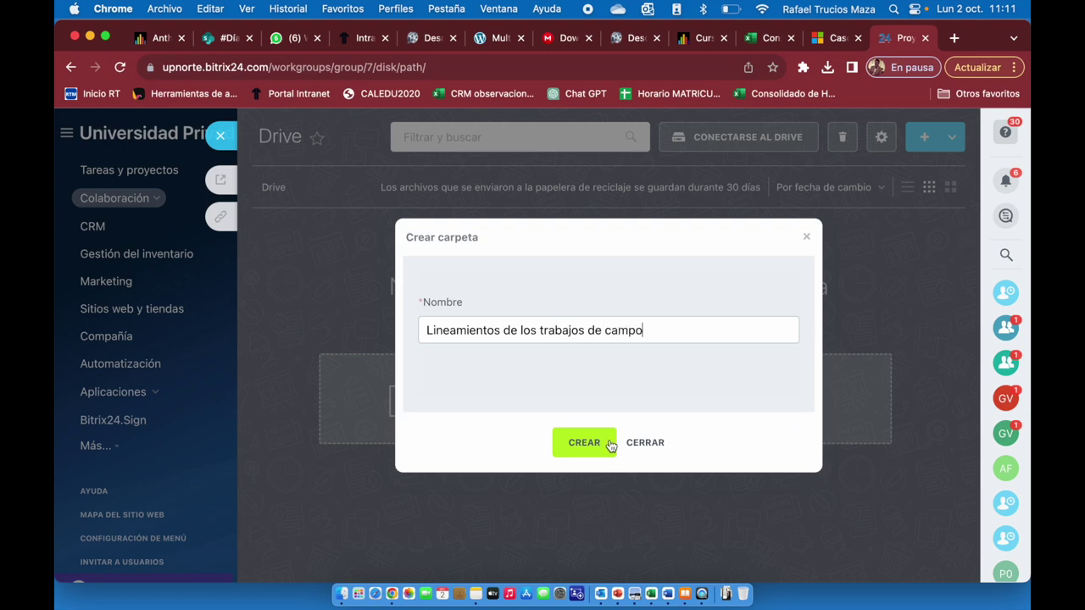
{"action": "left_click", "coordinate": [603, 443]}
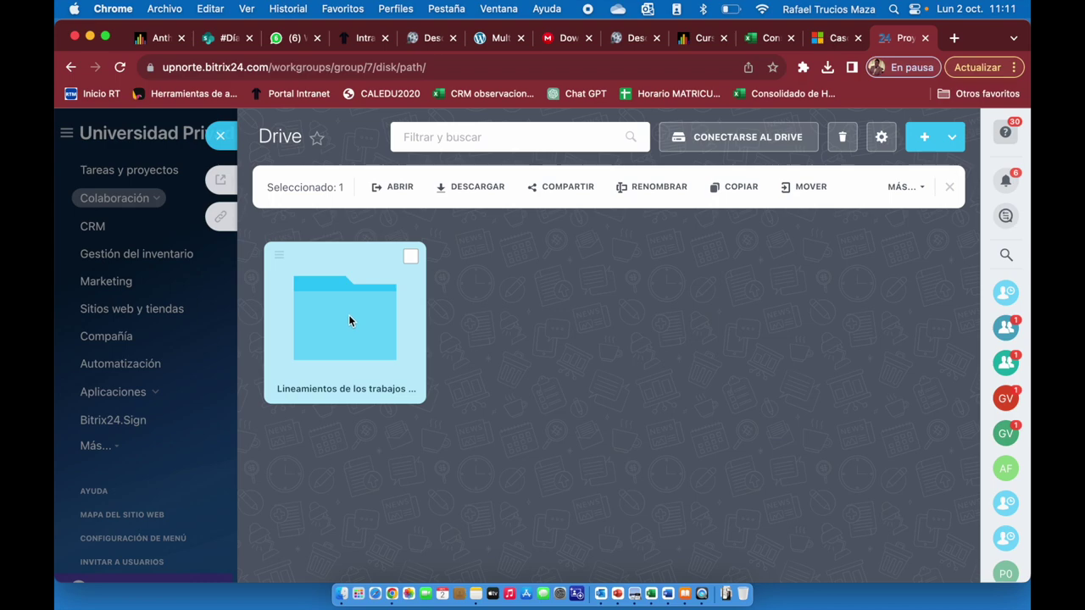
{"action": "left_click", "coordinate": [348, 316]}
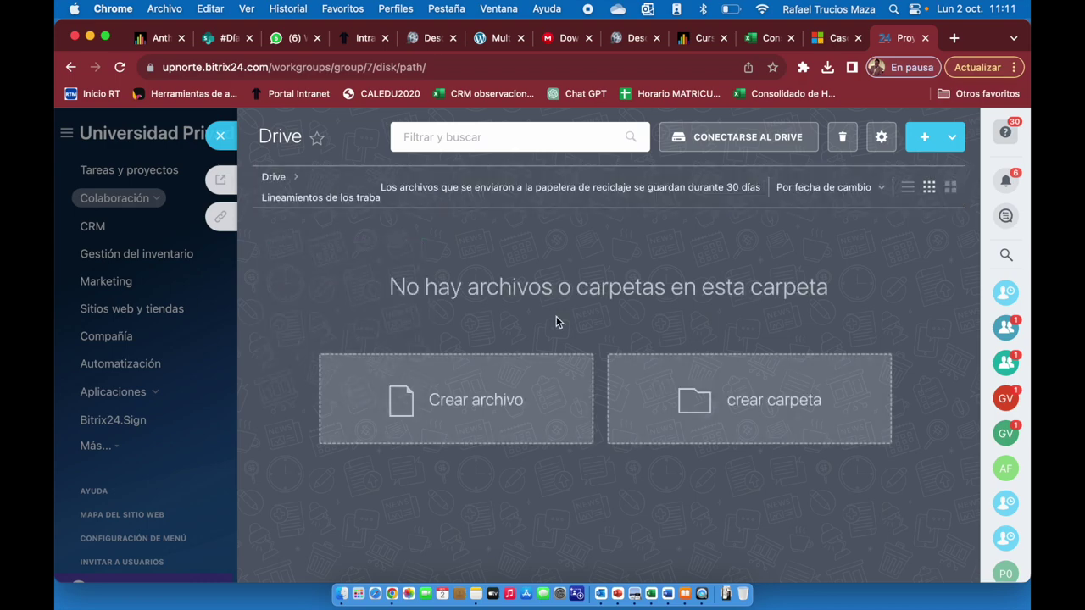
{"action": "left_click", "coordinate": [483, 400]}
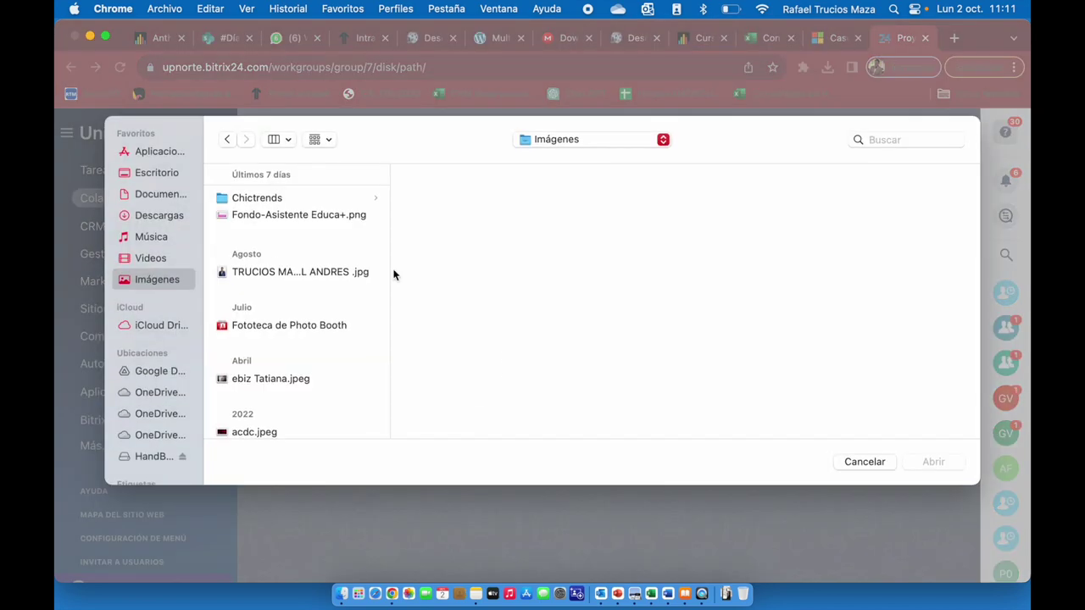
Select 'MKTSS - Trabajos de campo.pptx' from OneDrive > Academia > Cursos > UG > 4 MKT Social y servicio.
{"action": "left_click", "coordinate": [149, 396]}
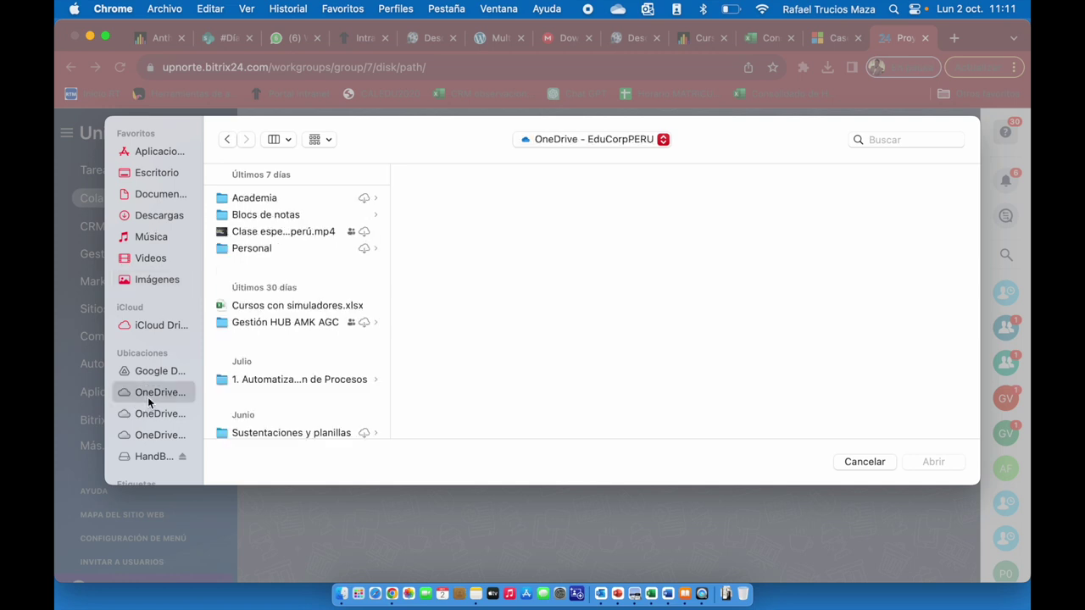
{"action": "scroll", "coordinate": [282, 376], "scroll_direction": "down", "scroll_amount": 3}
{"action": "scroll", "coordinate": [283, 376], "scroll_direction": "down", "scroll_amount": 3}
{"action": "scroll", "coordinate": [283, 376], "scroll_direction": "up", "scroll_amount": 8}
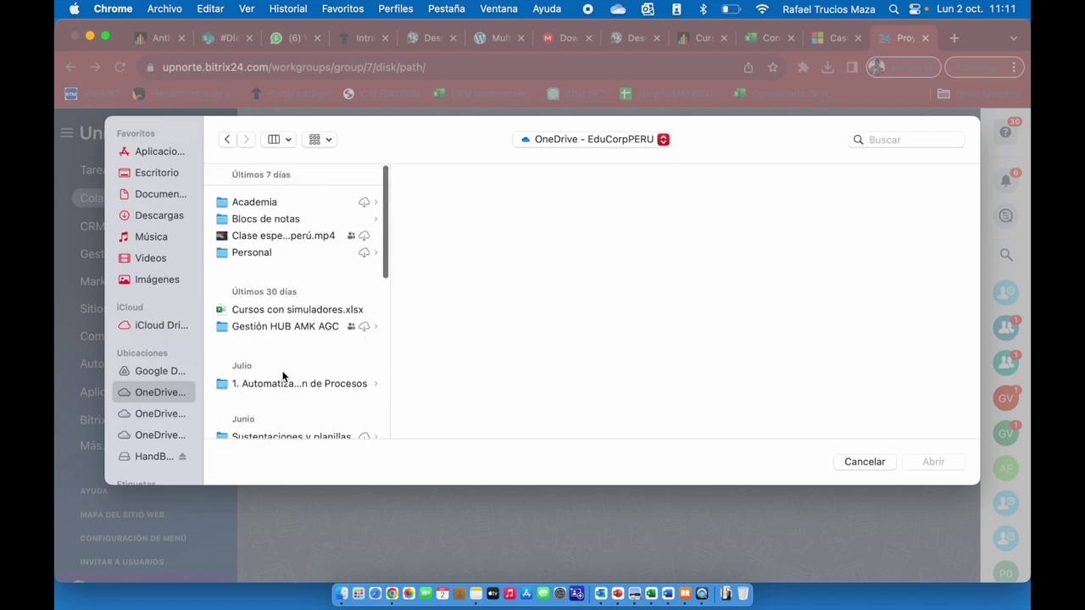
{"action": "left_click", "coordinate": [254, 202]}
{"action": "left_click", "coordinate": [435, 198]}
{"action": "left_click", "coordinate": [620, 202]}
{"action": "left_click", "coordinate": [829, 204]}
{"action": "left_click", "coordinate": [856, 202]}
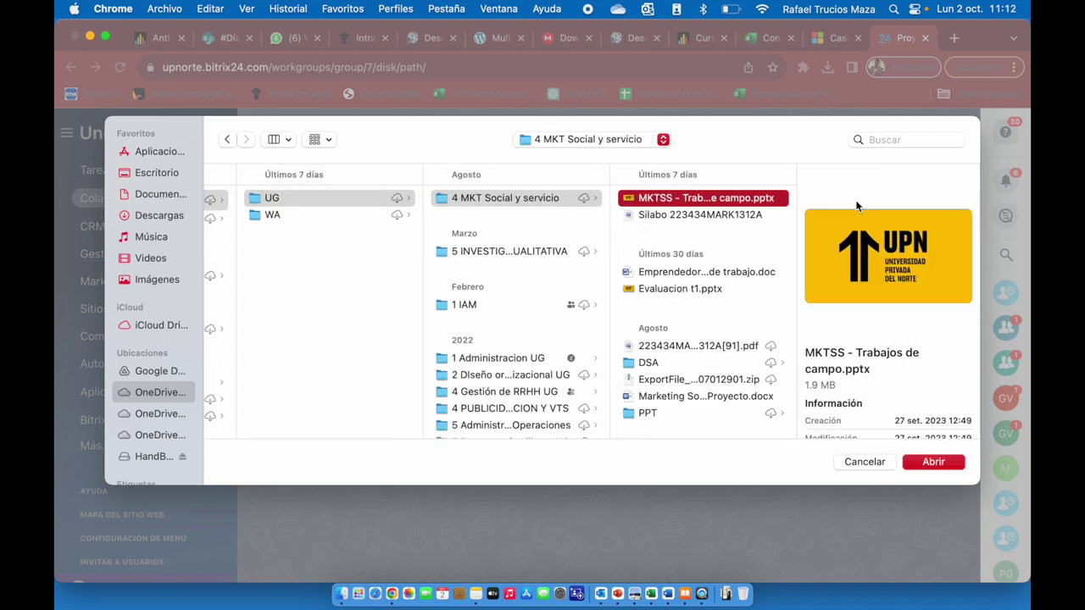
Upload the presentation, dismiss the upload summary, and close Drive back to the task board.
{"action": "left_click", "coordinate": [932, 462]}
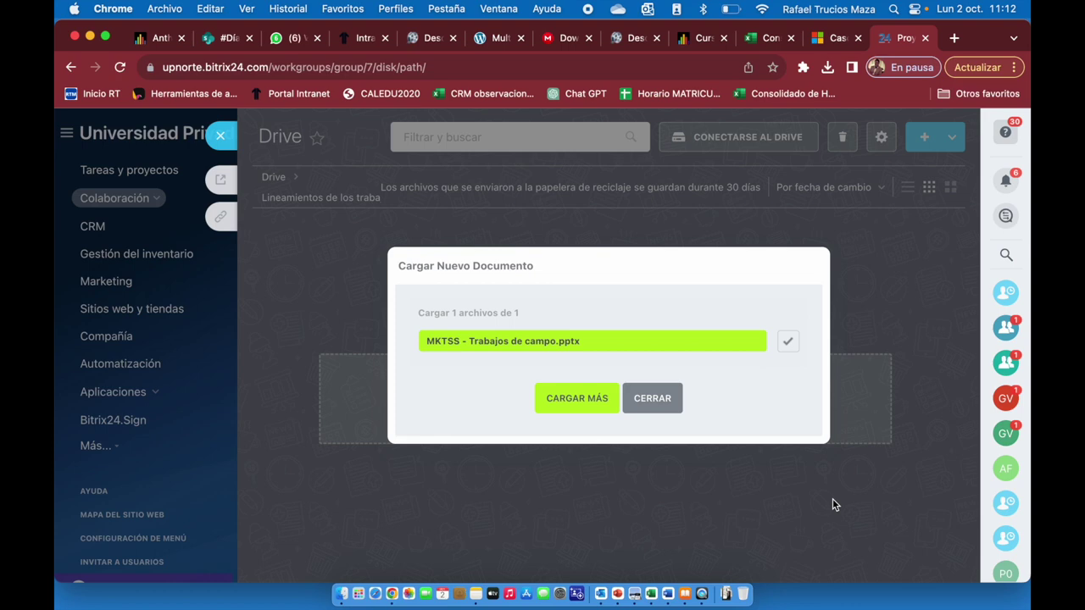
{"action": "left_click", "coordinate": [664, 409]}
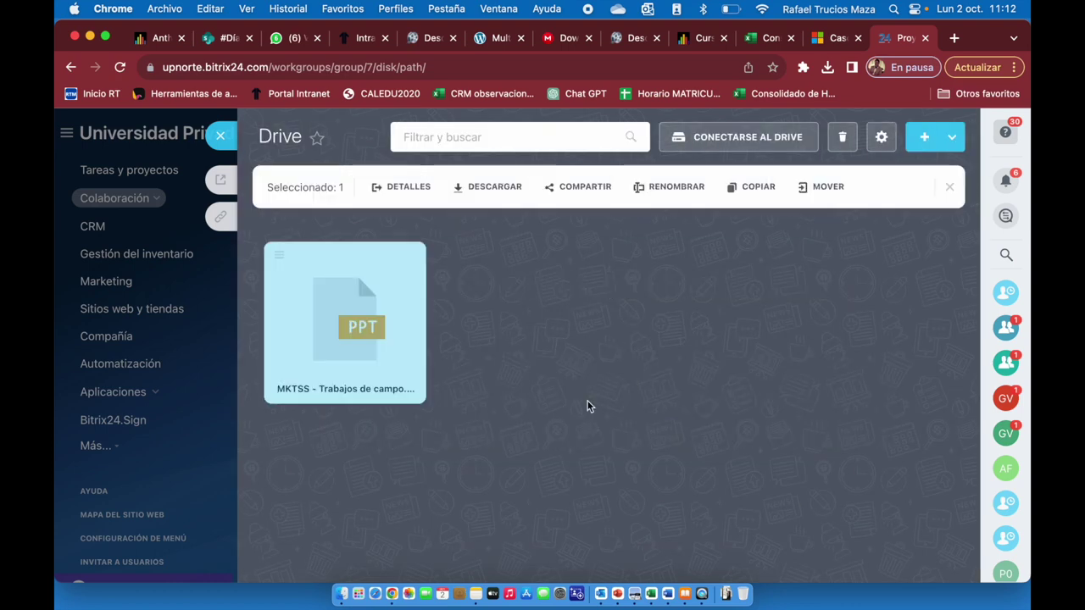
{"action": "left_click", "coordinate": [219, 142]}
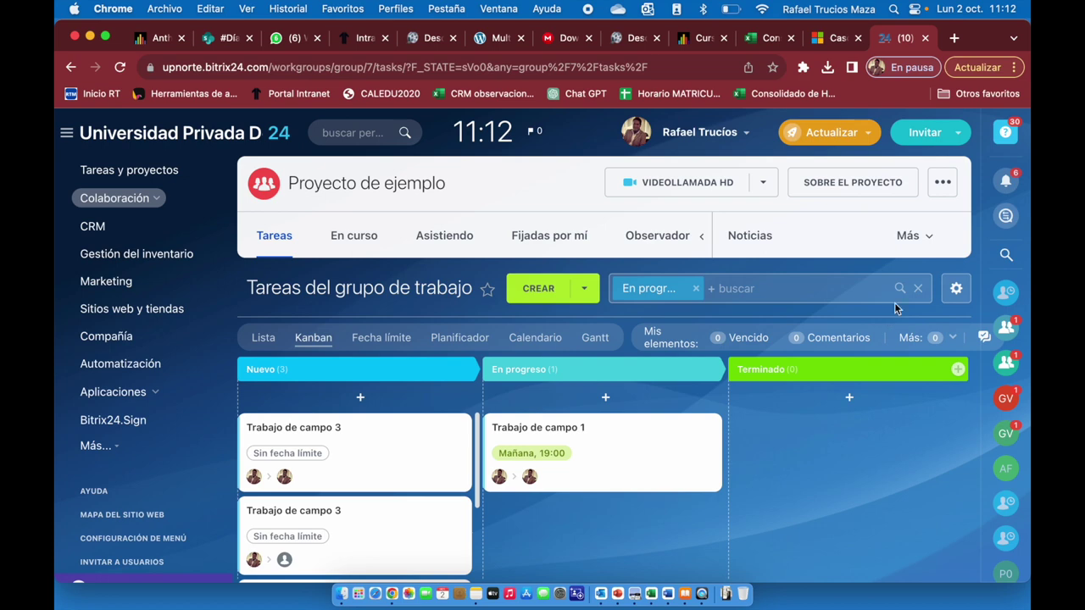
Create and open a 'Versiones de tesis' subfolder in Drive, then close Drive.
{"action": "left_click", "coordinate": [943, 182]}
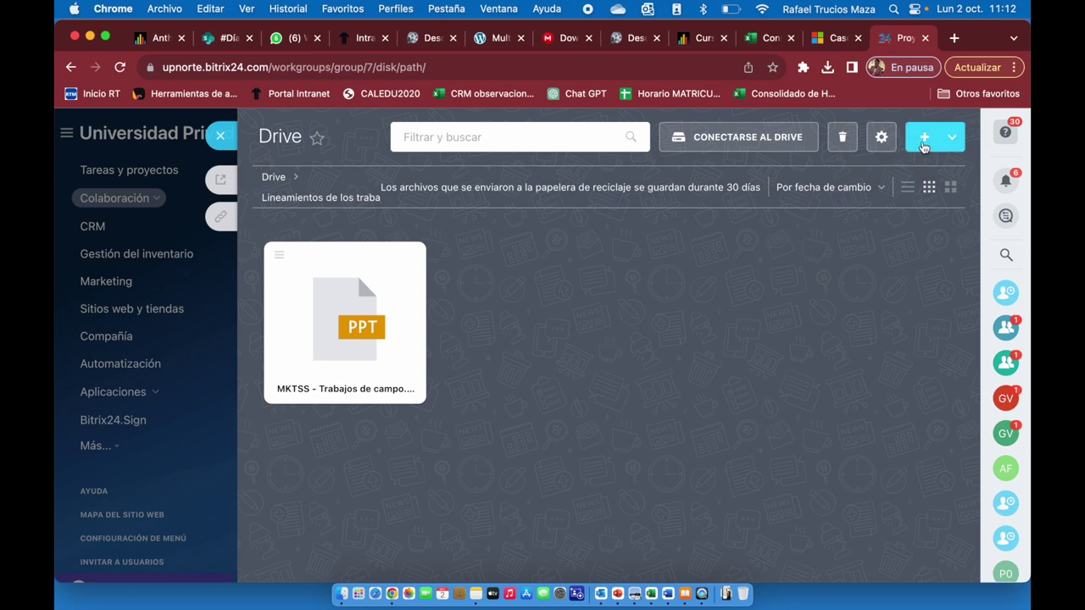
{"action": "left_click", "coordinate": [923, 145]}
{"action": "left_click", "coordinate": [853, 211]}
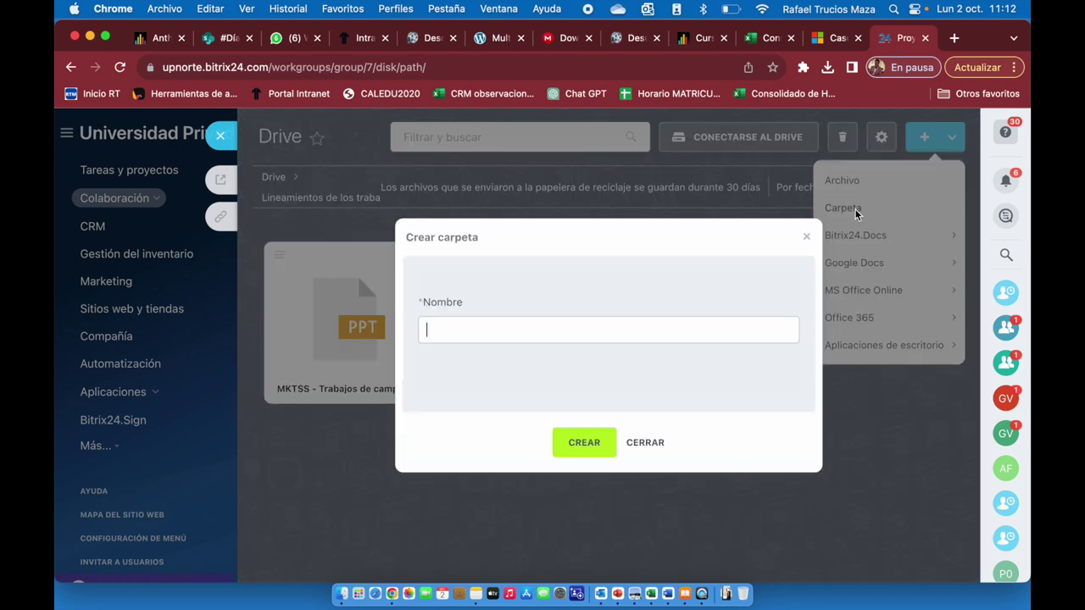
{"action": "type", "text": "Versiones de tesis"}
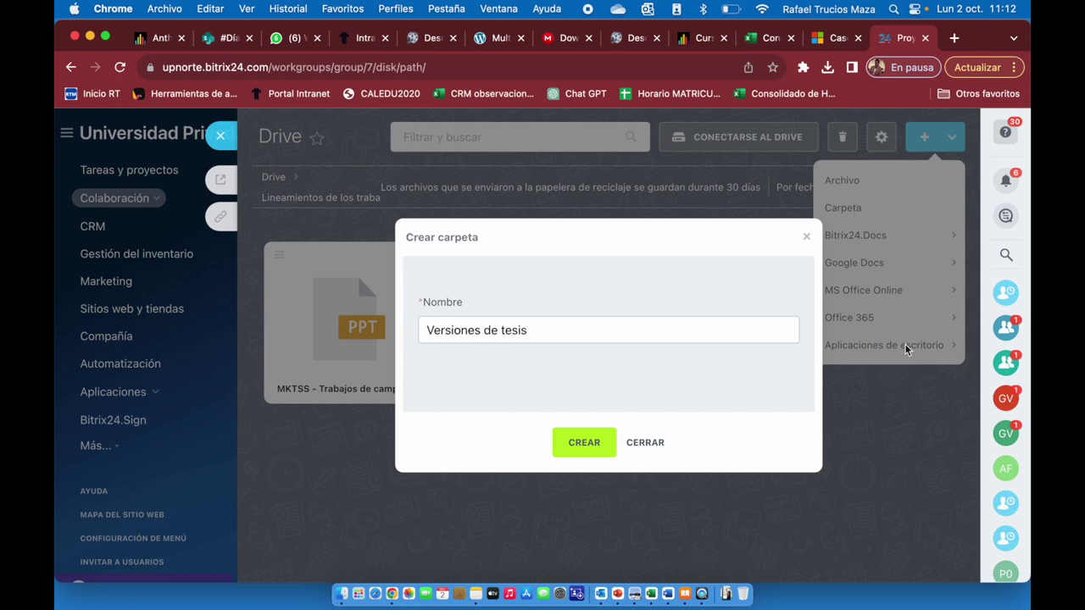
{"action": "left_click", "coordinate": [580, 443]}
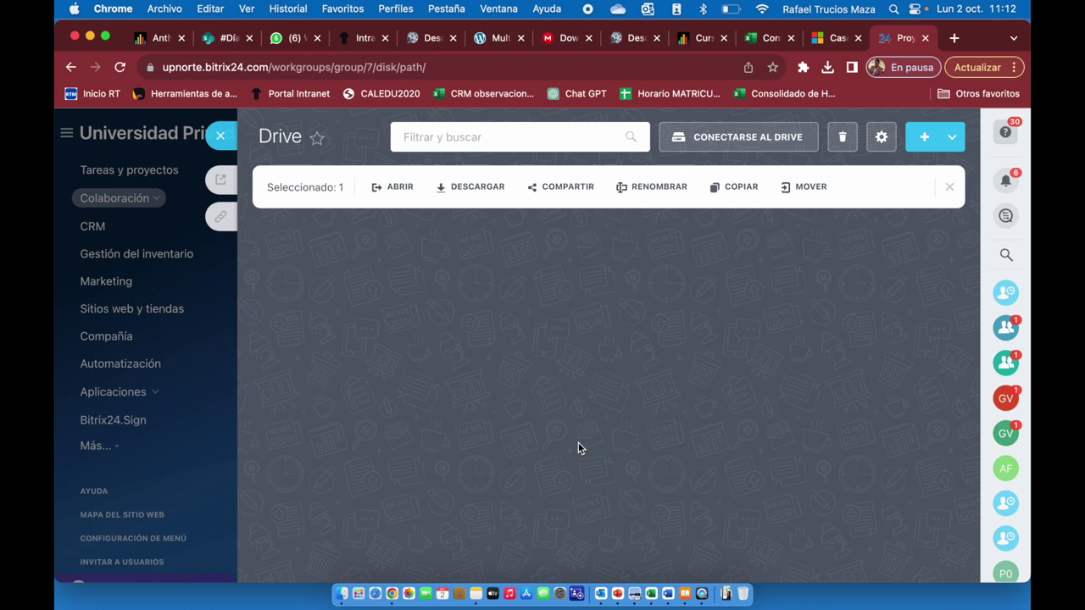
{"action": "double_click", "coordinate": [340, 325]}
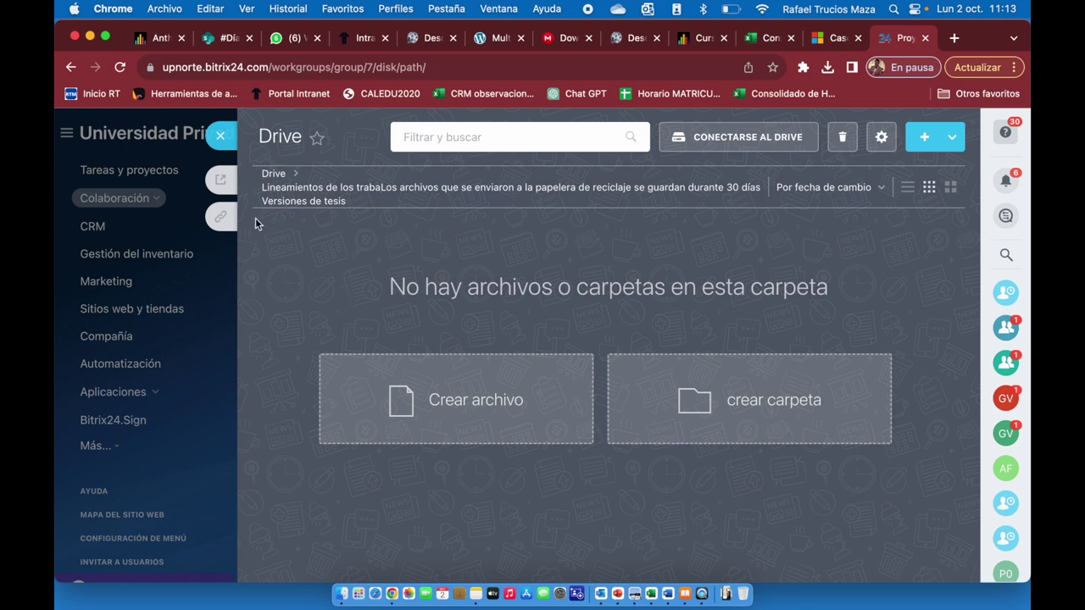
{"action": "left_click", "coordinate": [224, 138]}
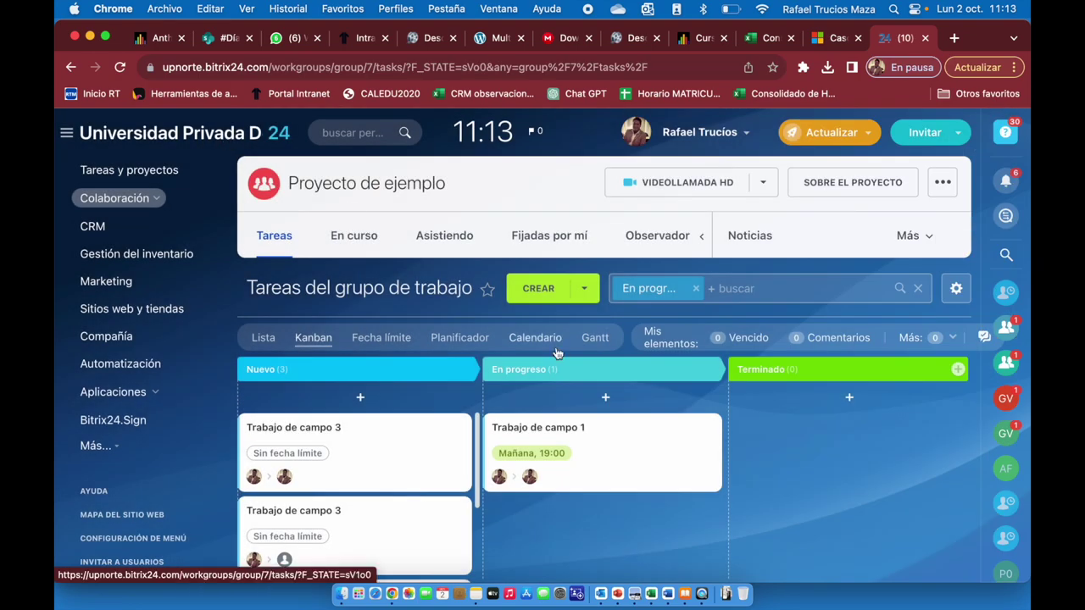